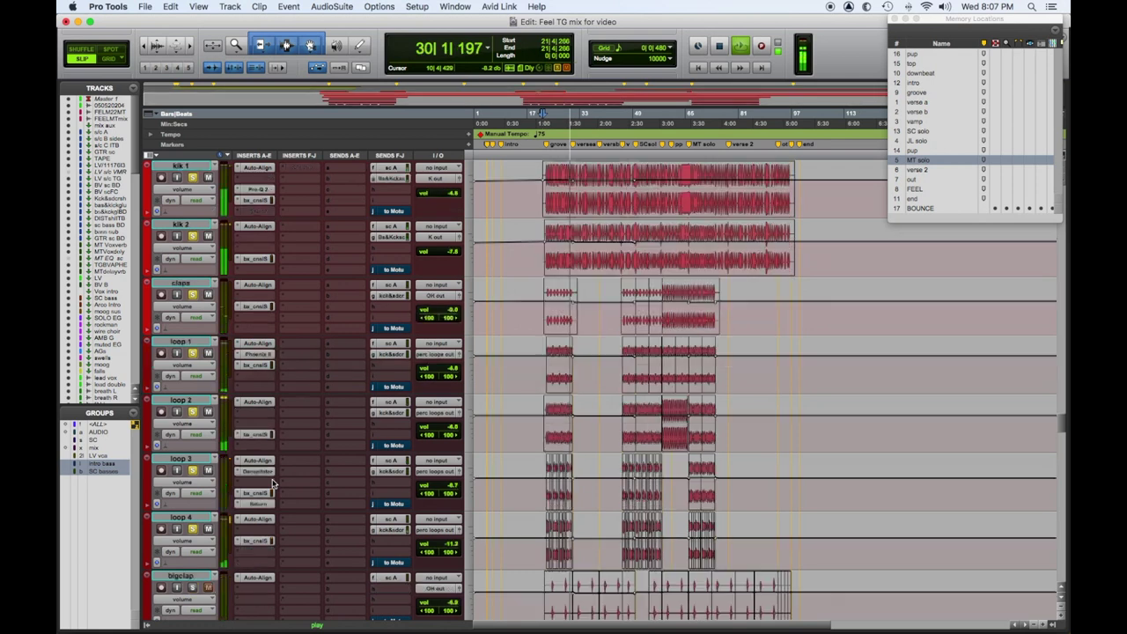
Step: Play the groove section with loop 1 soloed and inspect its Auto-Align, Phoenix II and bx_console SSL 4000 E plug-ins
{"action": "scroll", "coordinate": [273, 483], "scroll_direction": "down", "scroll_amount": 2}
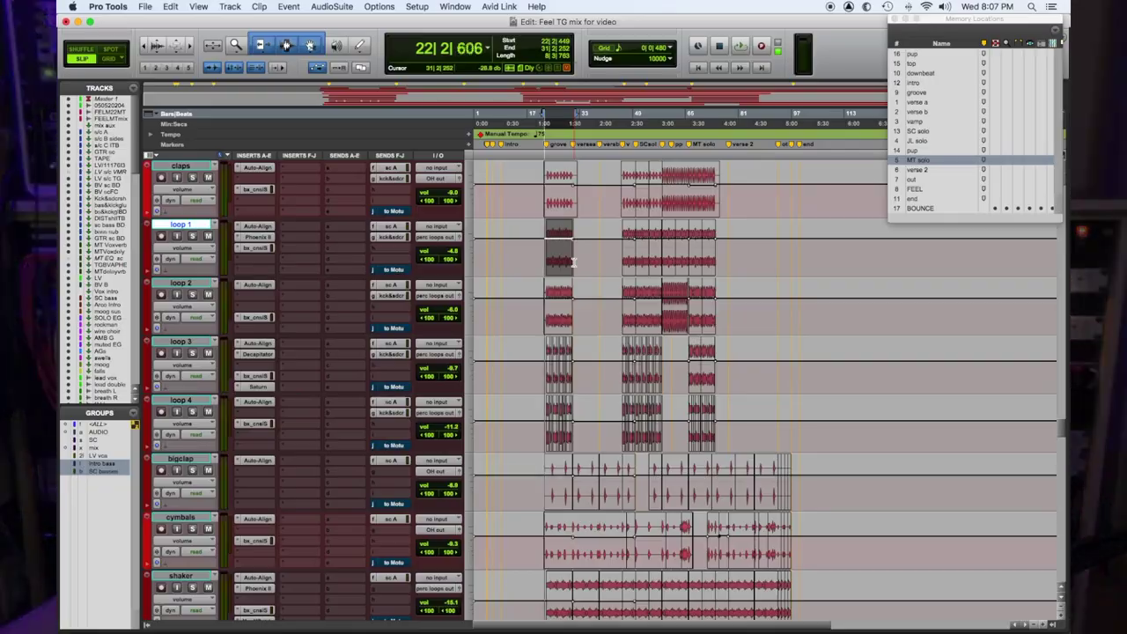
{"action": "key", "text": "space"}
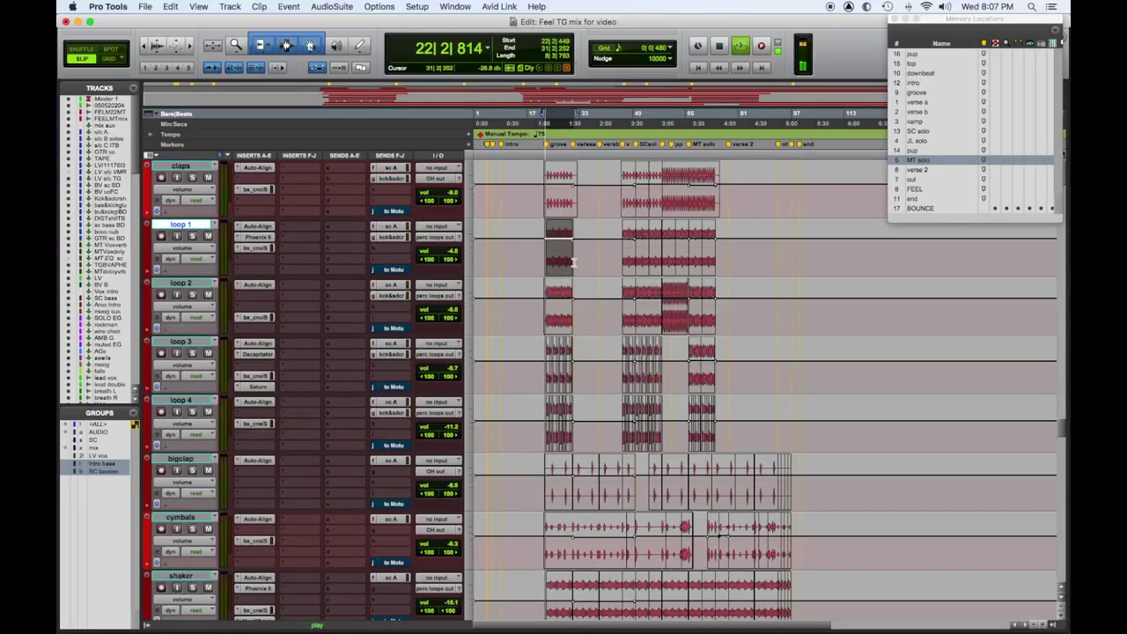
{"action": "left_click", "coordinate": [192, 236]}
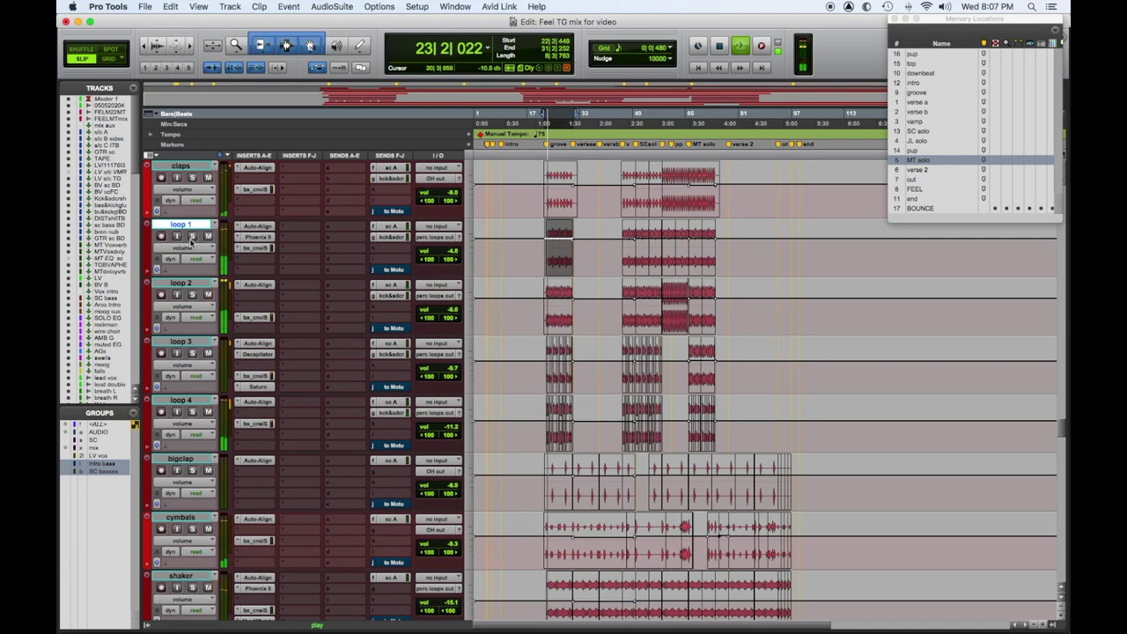
{"action": "left_click", "coordinate": [257, 227]}
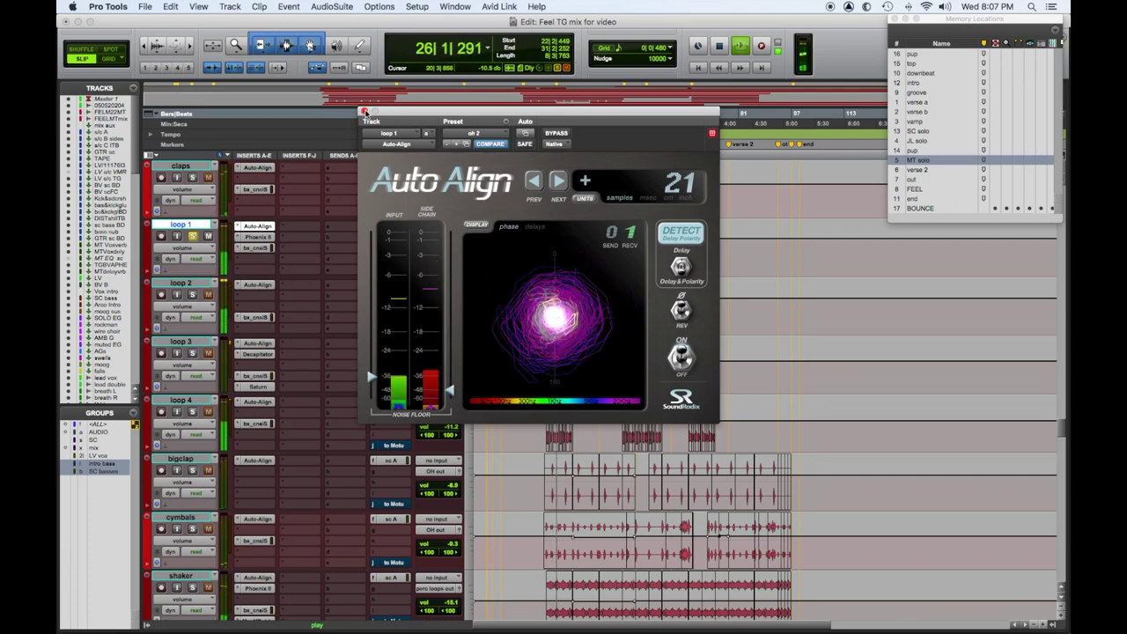
{"action": "left_click", "coordinate": [364, 112]}
{"action": "left_click", "coordinate": [257, 236]}
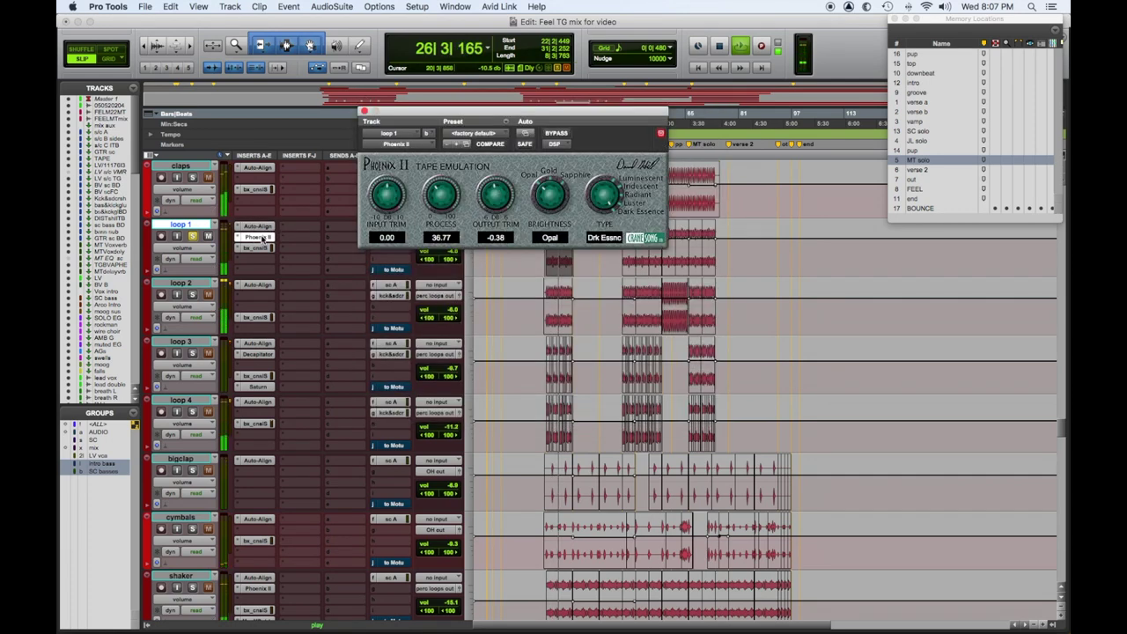
{"action": "left_click", "coordinate": [257, 247]}
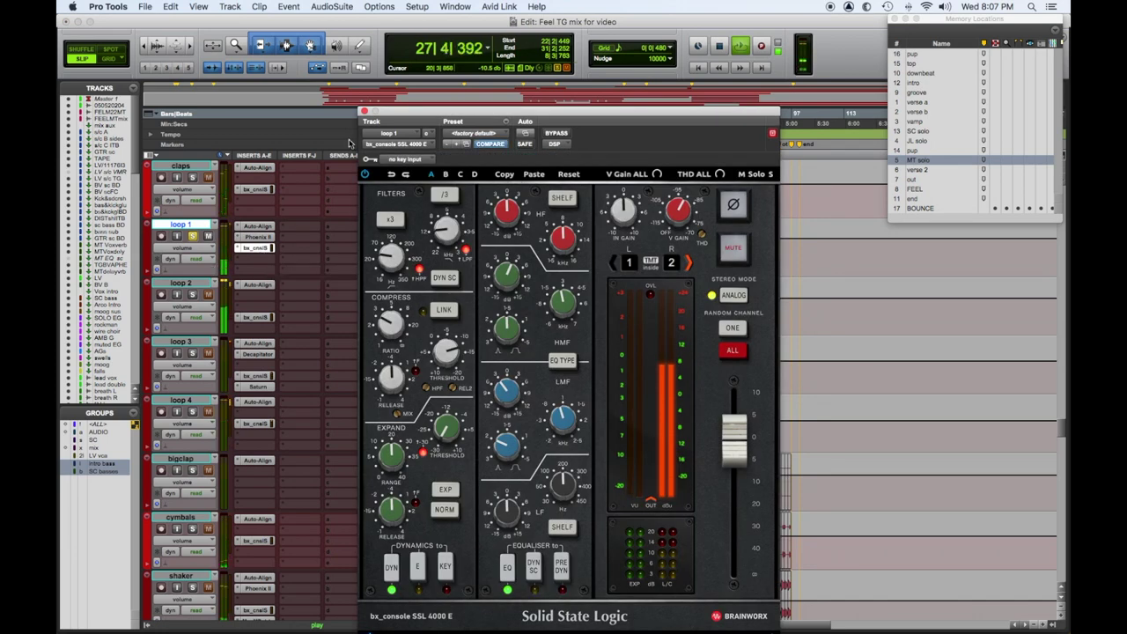
{"action": "left_click", "coordinate": [365, 111]}
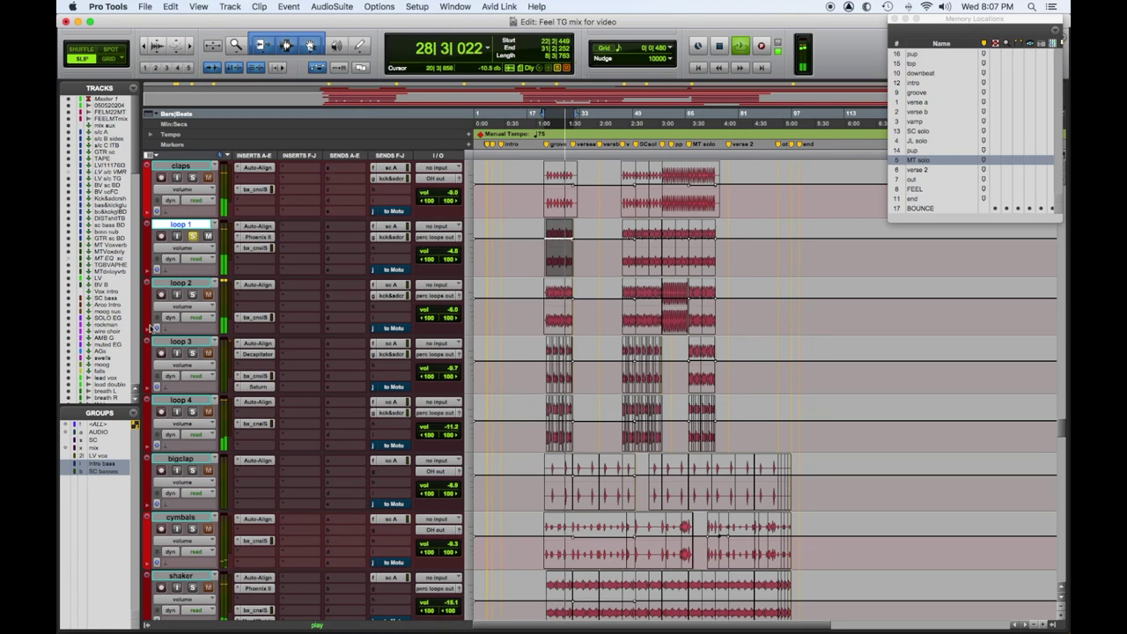
Step: Move the solo from loop 1 to loop 2 and inspect its bx_console SSL 4000 E settings
{"action": "left_click", "coordinate": [193, 295]}
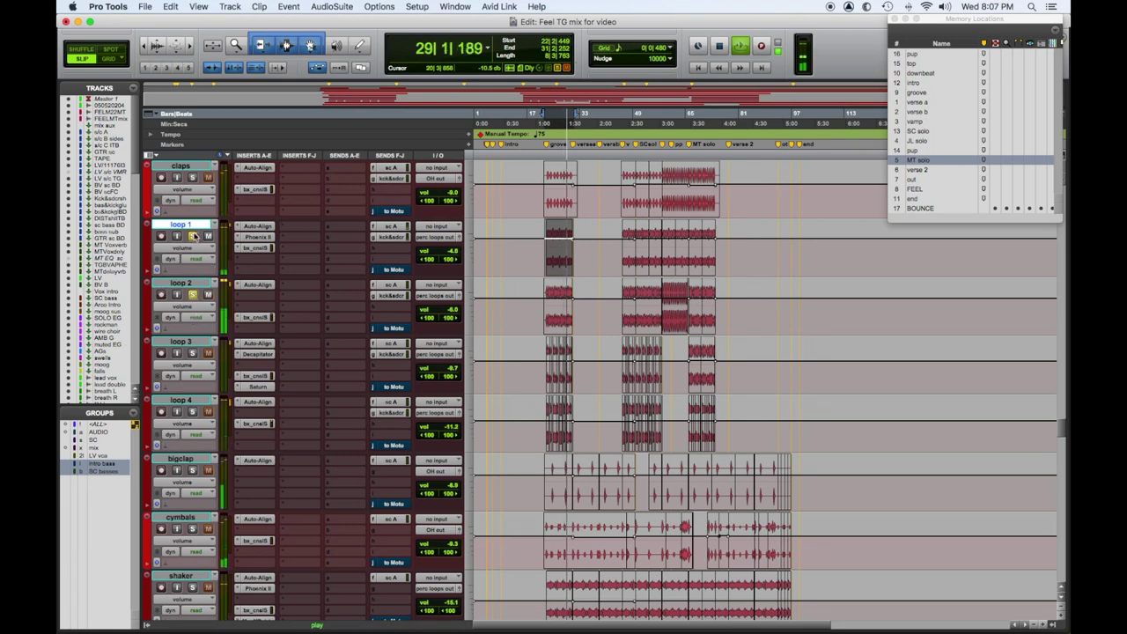
{"action": "left_click", "coordinate": [193, 236]}
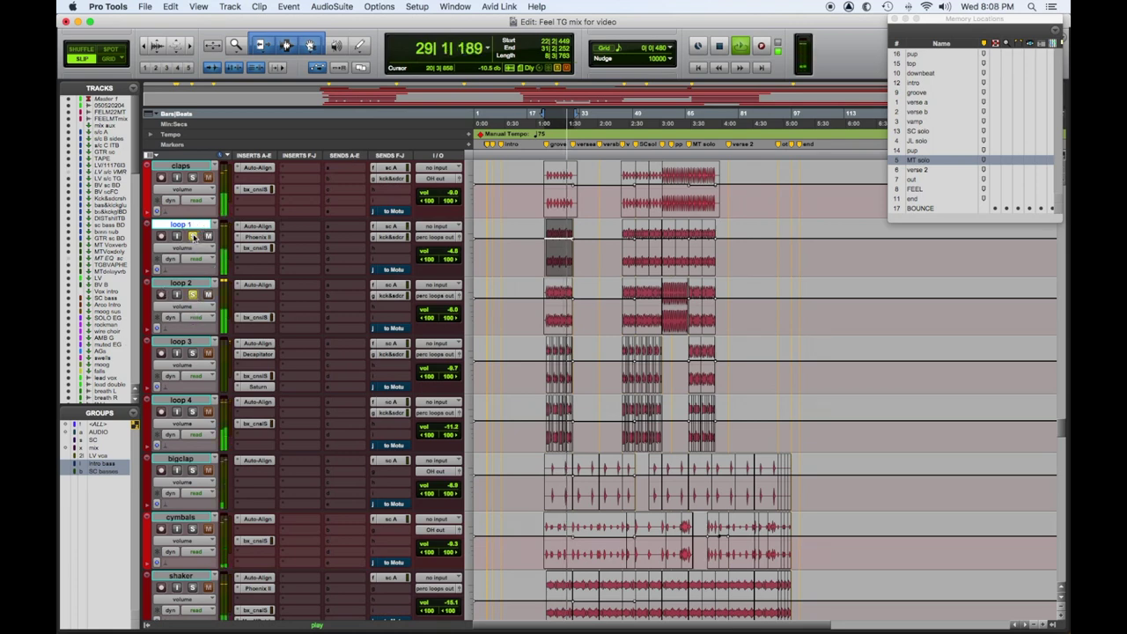
{"action": "left_click", "coordinate": [254, 317]}
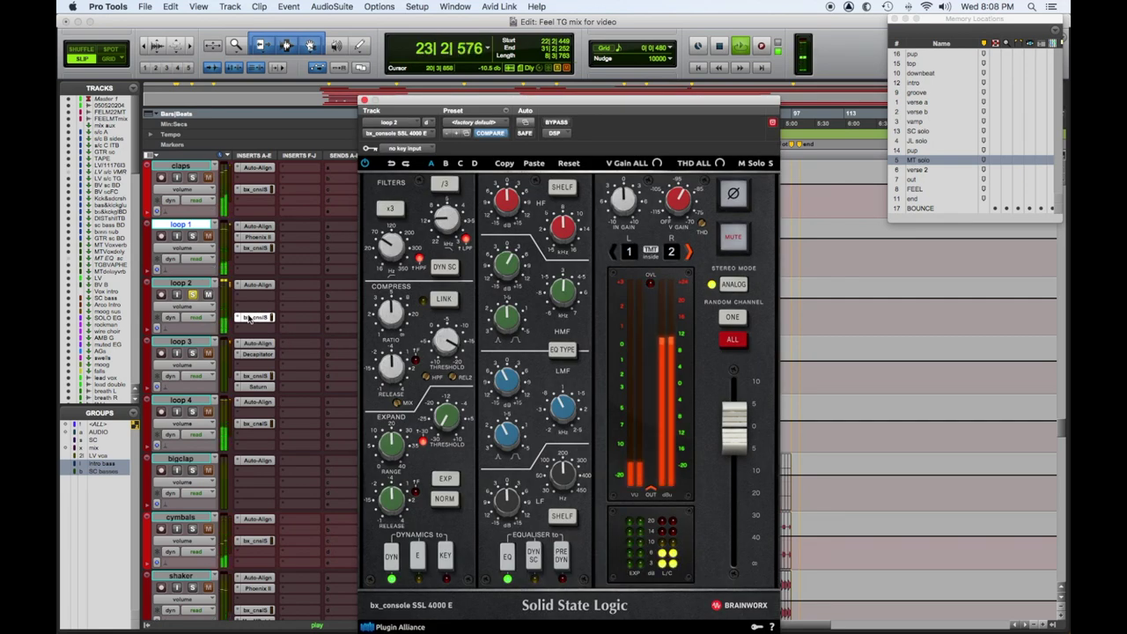
{"action": "left_click", "coordinate": [364, 100]}
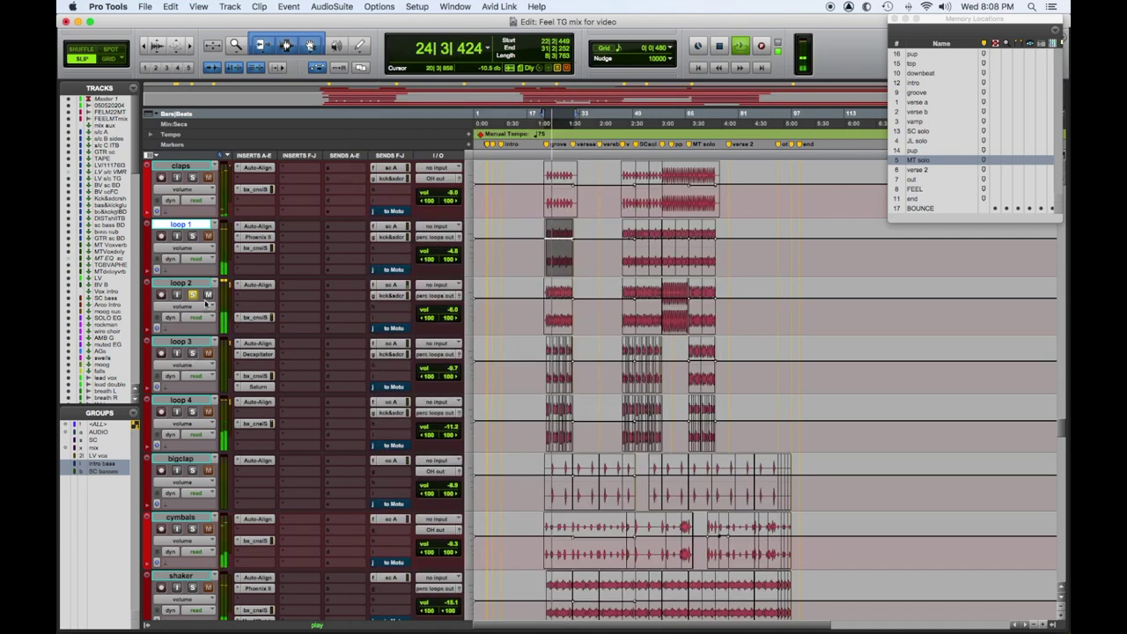
Step: Solo loop 3 and compare its sound with the Decapitator insert bypassed and active
{"action": "scroll", "coordinate": [195, 297], "scroll_direction": "down", "scroll_amount": 1}
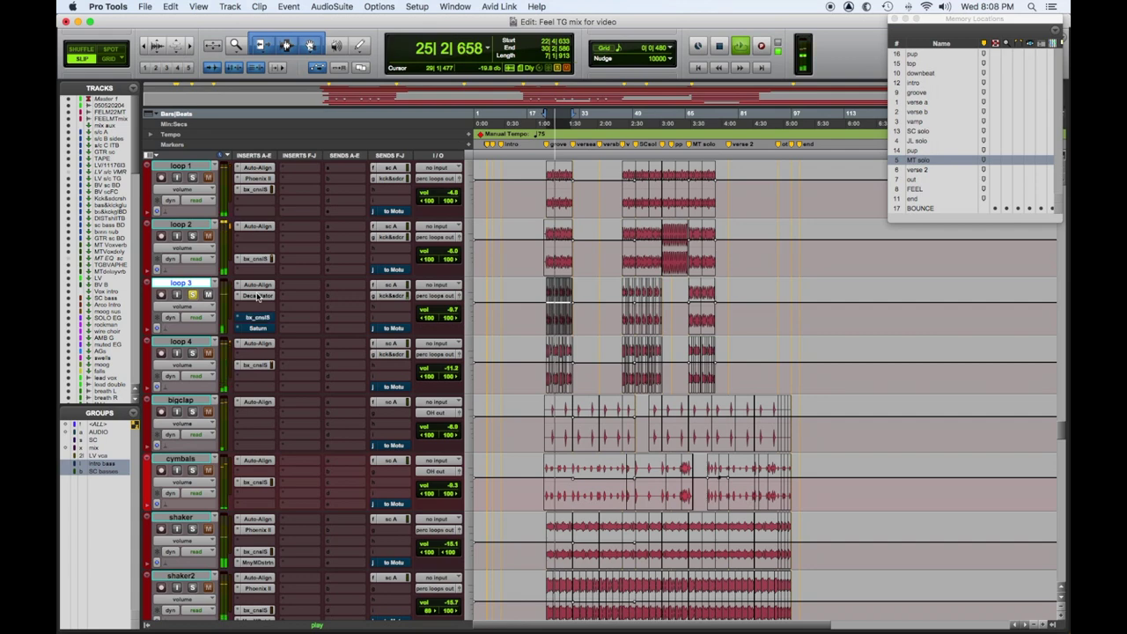
{"action": "left_click", "coordinate": [257, 297], "text": "super"}
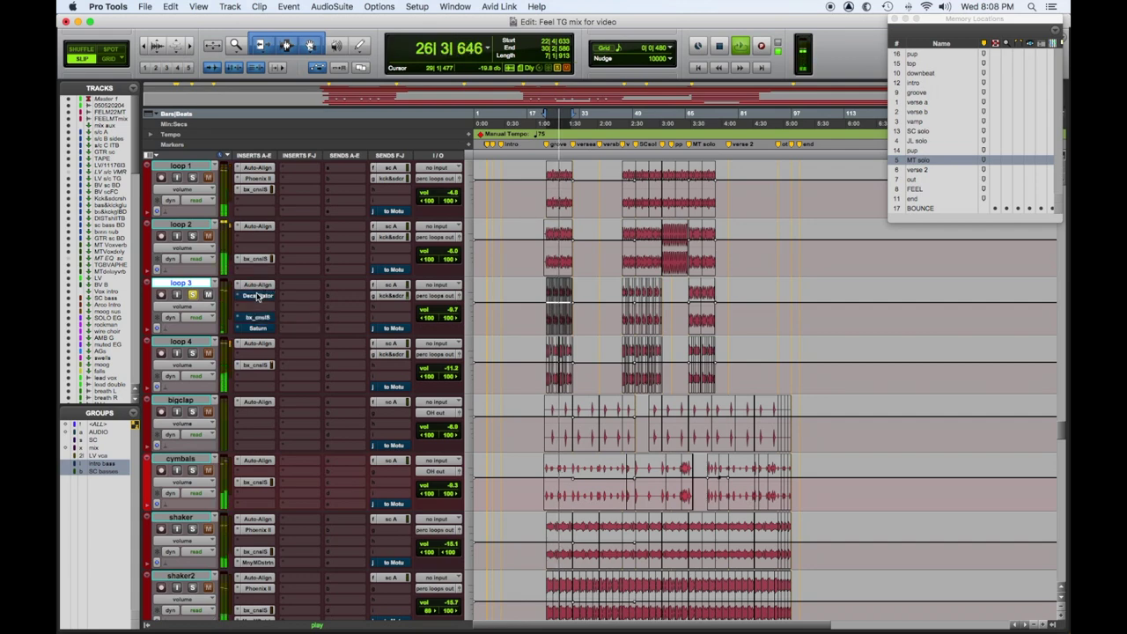
{"action": "left_click", "coordinate": [256, 296], "text": "super"}
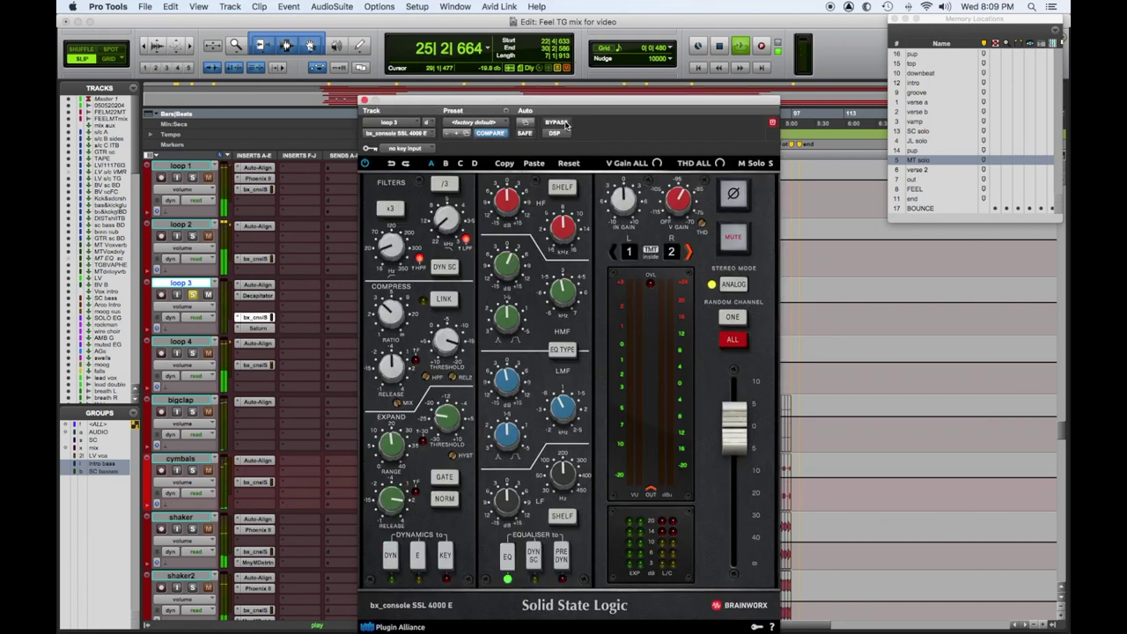
Step: On loop 3's bx_console SSL 4000 E, set the stereo mode to Digital, enable the equaliser and bypass the plug-in
{"action": "left_click", "coordinate": [566, 125]}
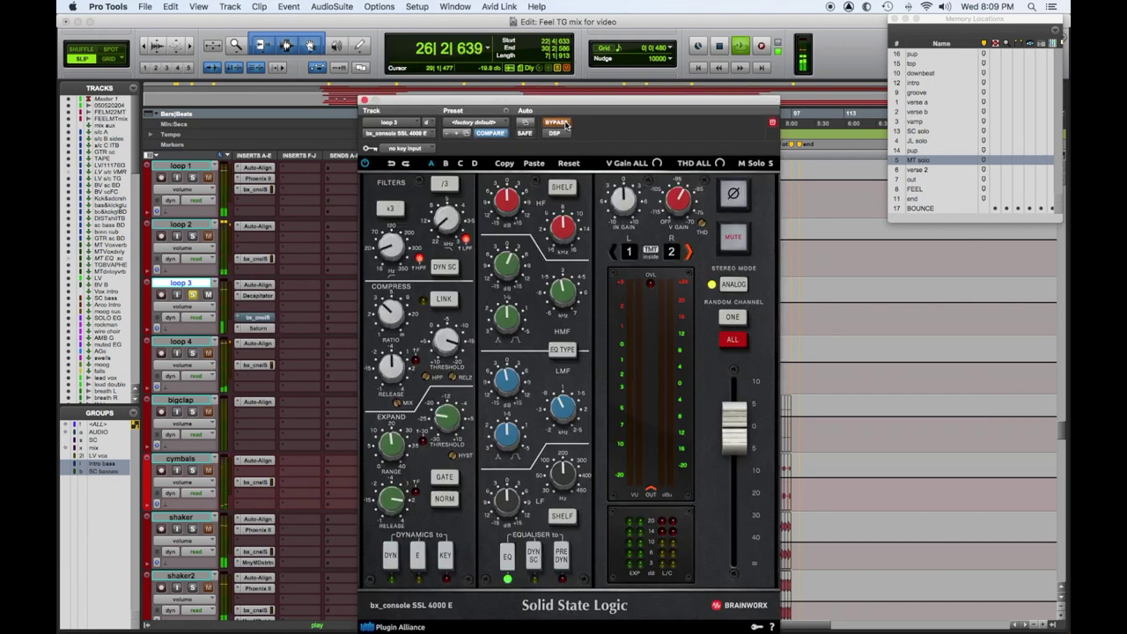
{"action": "left_click", "coordinate": [733, 284]}
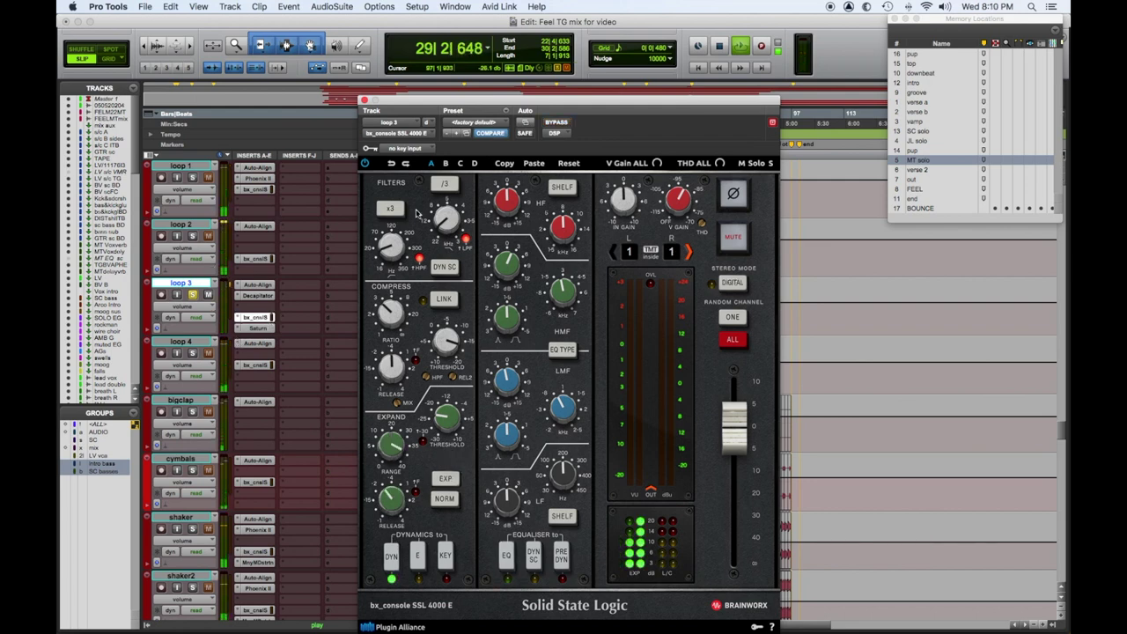
{"action": "key", "text": "space"}
{"action": "left_click", "coordinate": [556, 123]}
{"action": "left_click", "coordinate": [507, 559]}
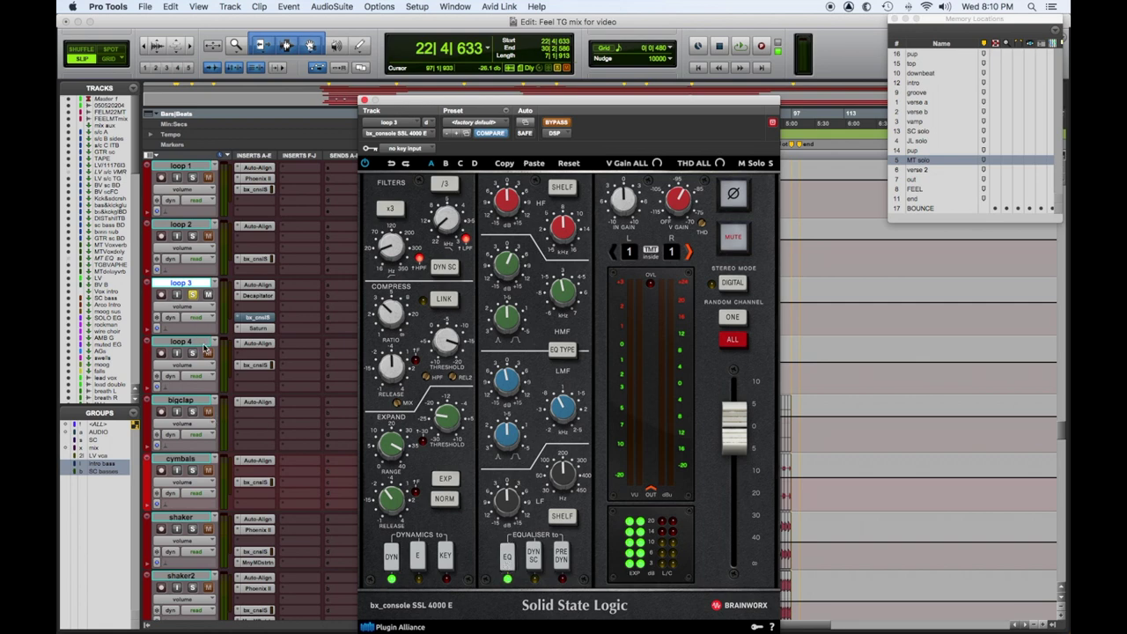
Step: Play loop 3 and compare its sound with Decapitator and FabFilter Saturn bypassed and active
{"action": "key", "text": "space"}
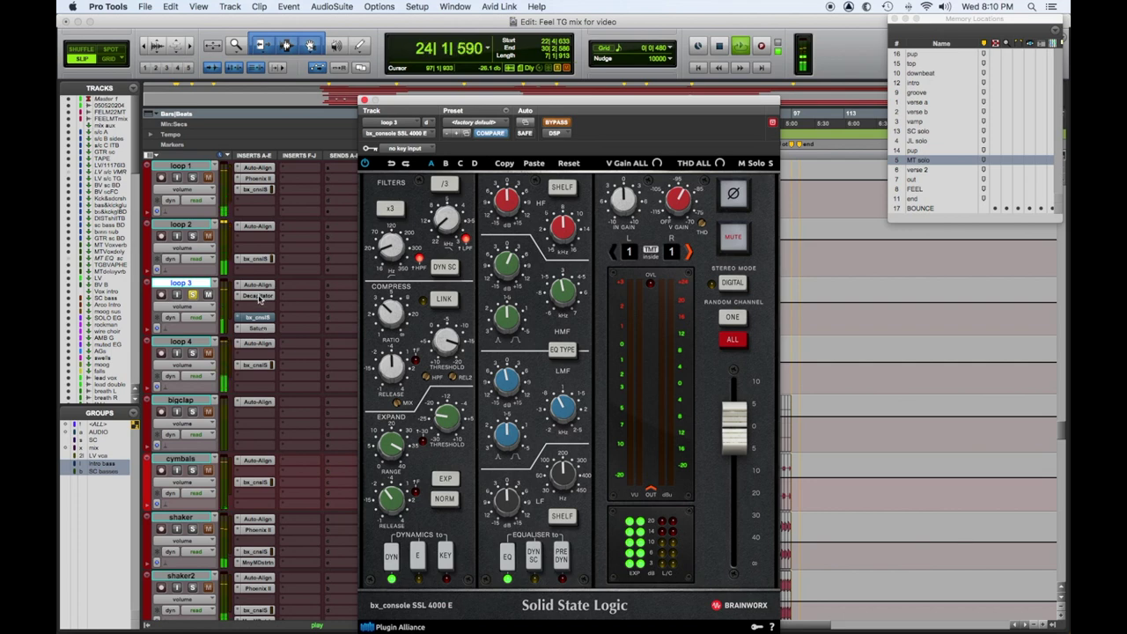
{"action": "left_click", "coordinate": [258, 296], "text": "super"}
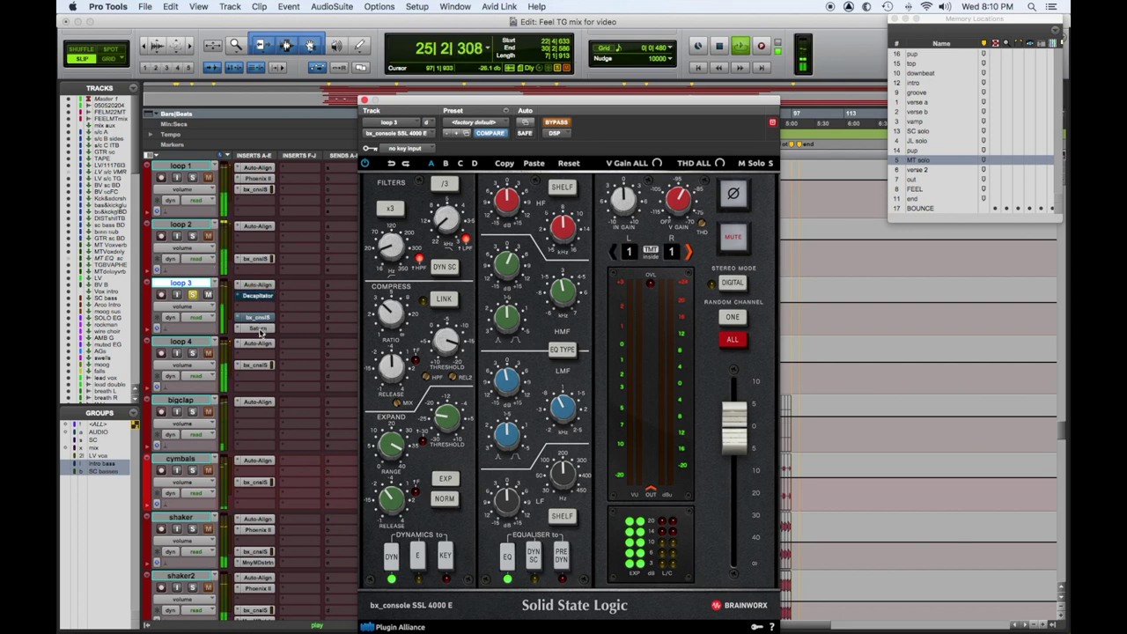
{"action": "left_click", "coordinate": [260, 329], "text": "super"}
{"action": "left_click", "coordinate": [258, 329]}
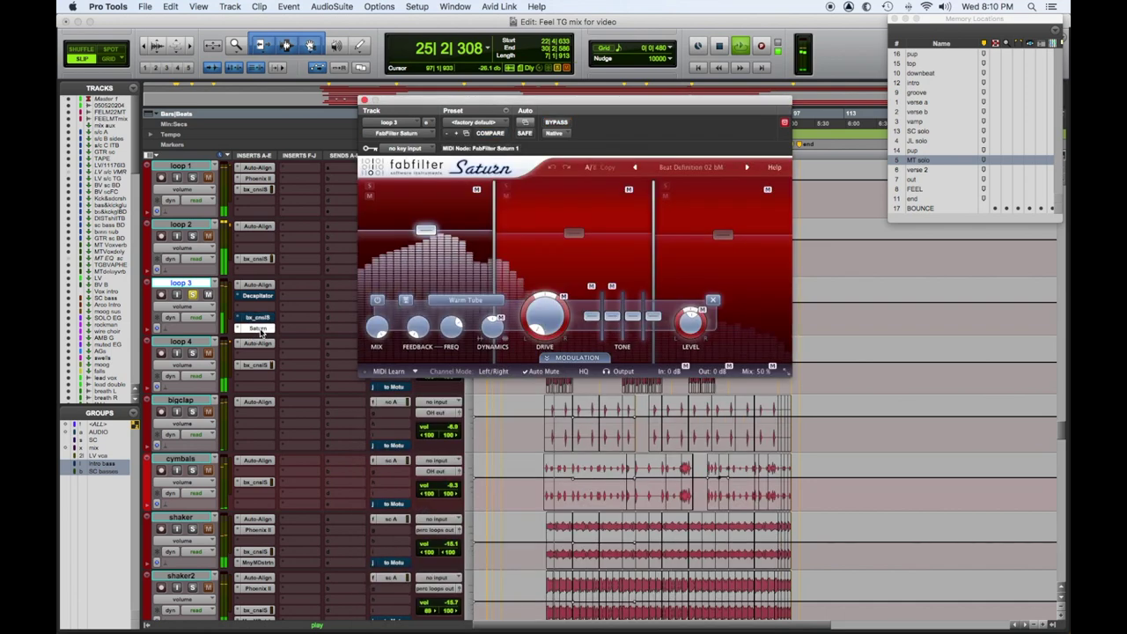
{"action": "left_click", "coordinate": [559, 123]}
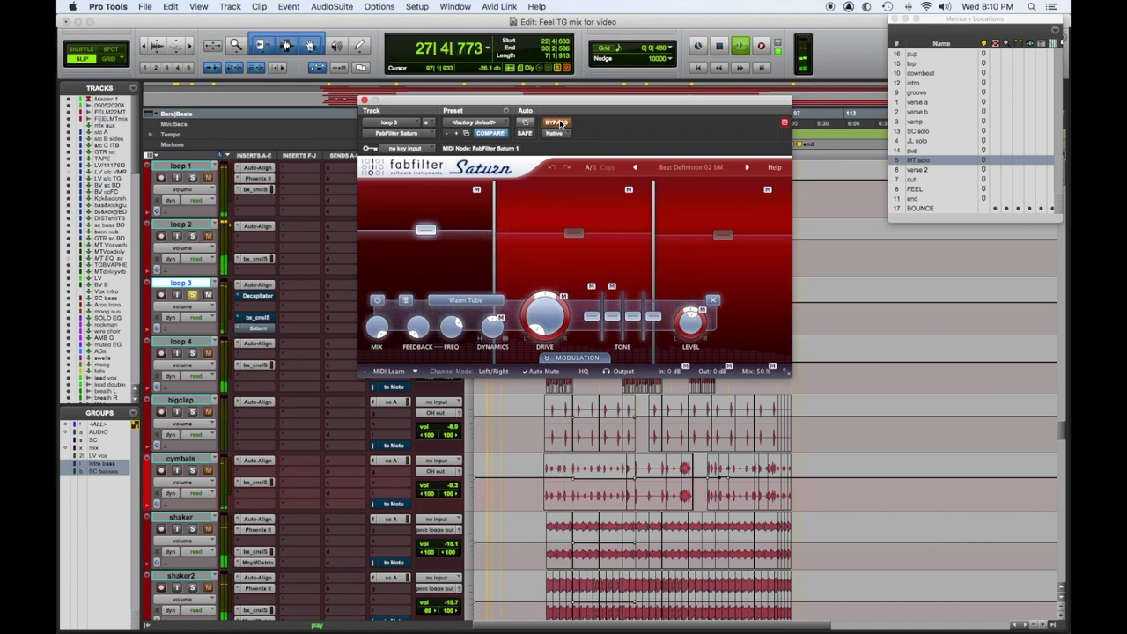
{"action": "left_click", "coordinate": [559, 123]}
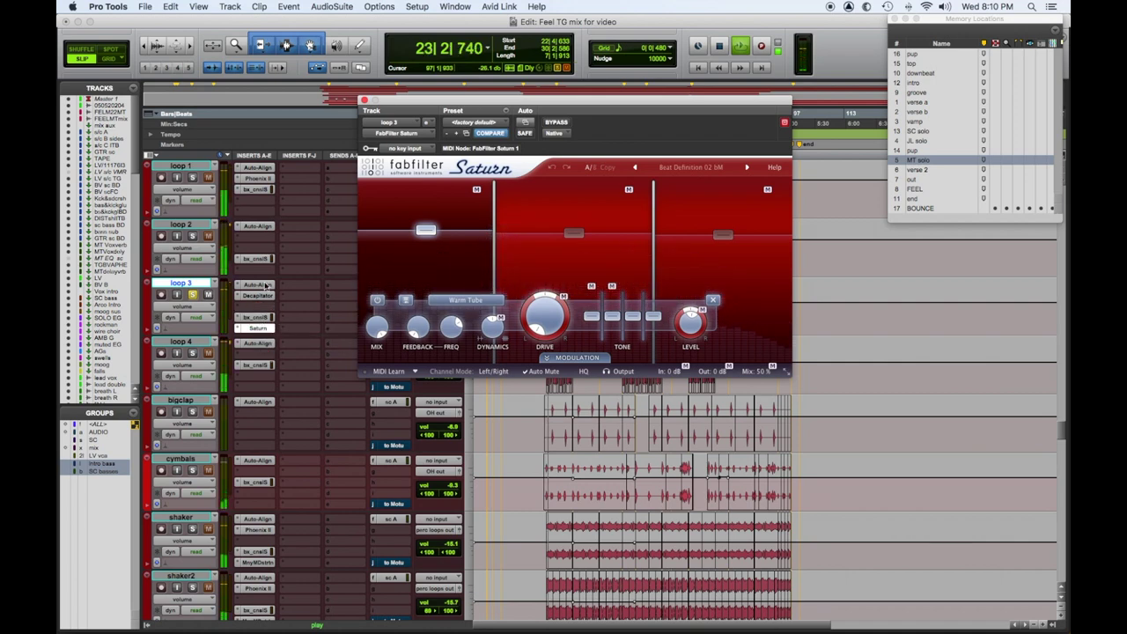
Step: Add loop 2, loop 1, loop 4, claps, kik 2 and kik 1 to the soloed tracks during playback
{"action": "left_click", "coordinate": [191, 236]}
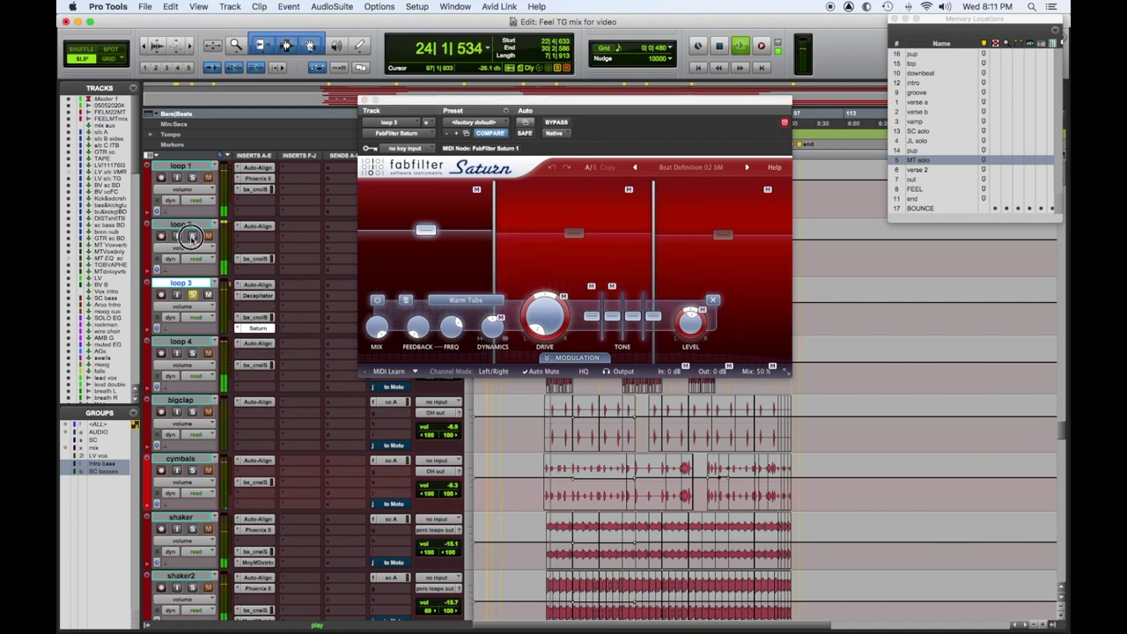
{"action": "left_click", "coordinate": [193, 178]}
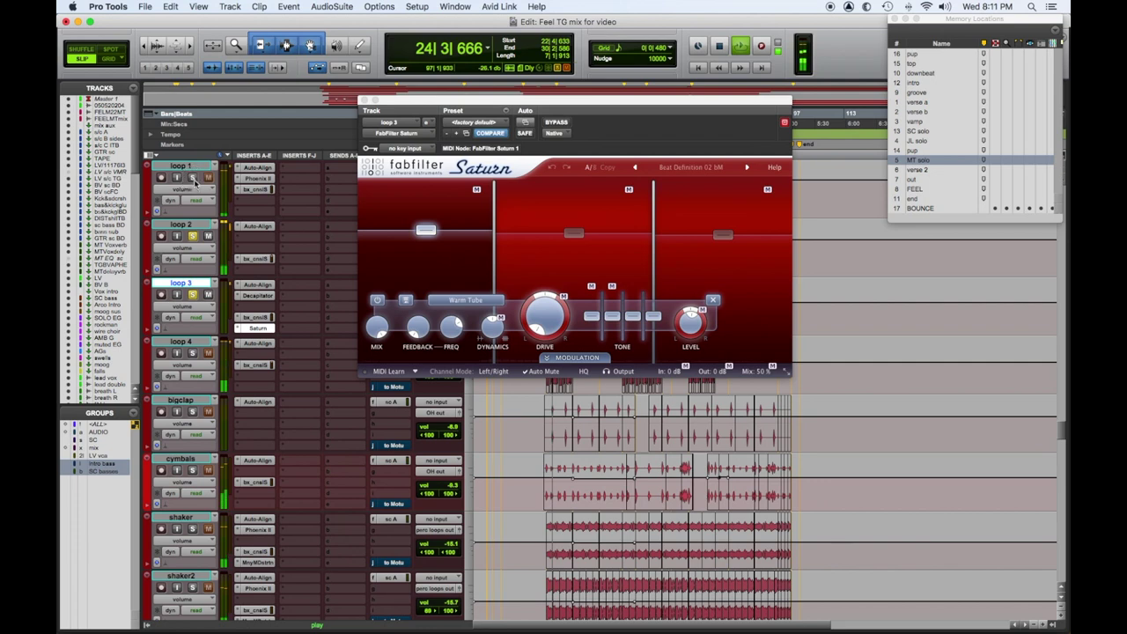
{"action": "left_click", "coordinate": [192, 353]}
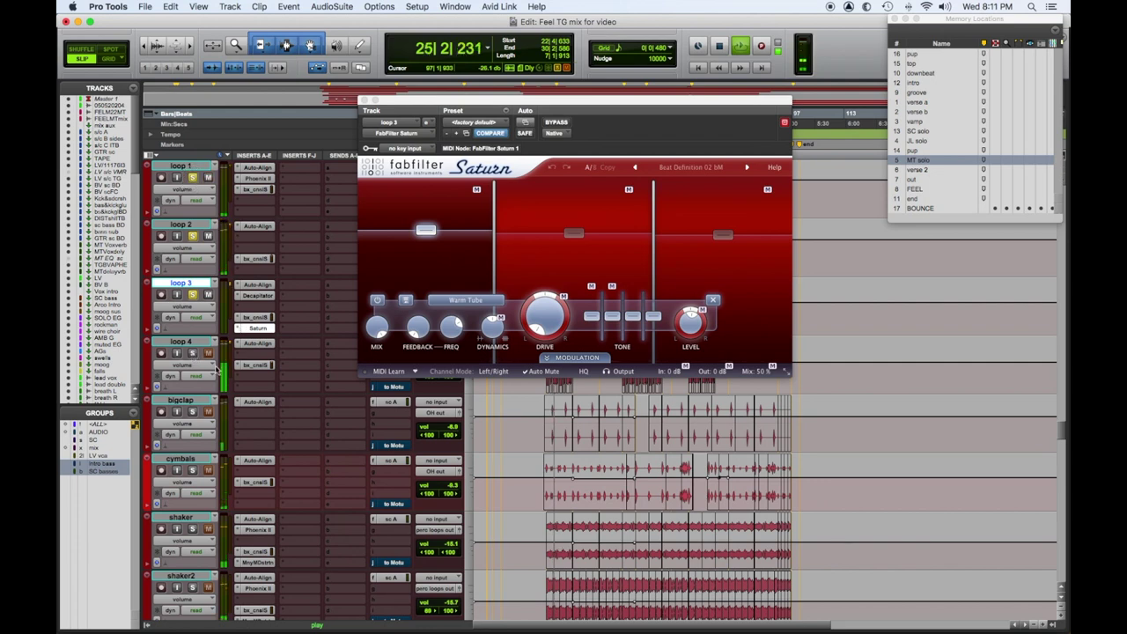
{"action": "scroll", "coordinate": [310, 367], "scroll_direction": "up", "scroll_amount": 3}
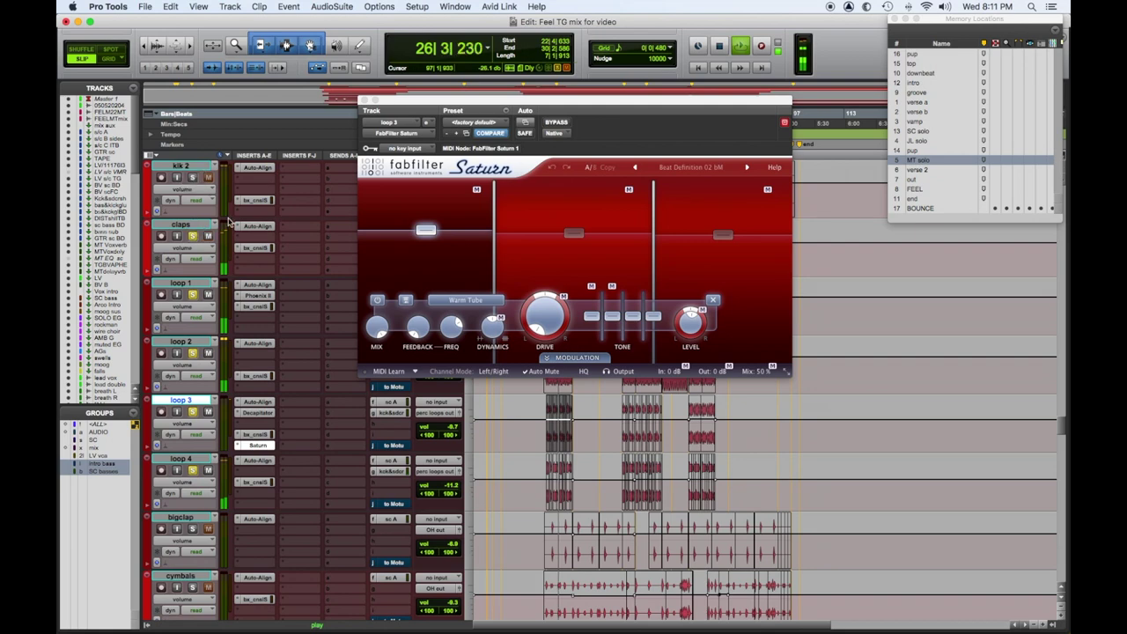
{"action": "scroll", "coordinate": [279, 297], "scroll_direction": "up", "scroll_amount": 3}
{"action": "left_click", "coordinate": [191, 237]}
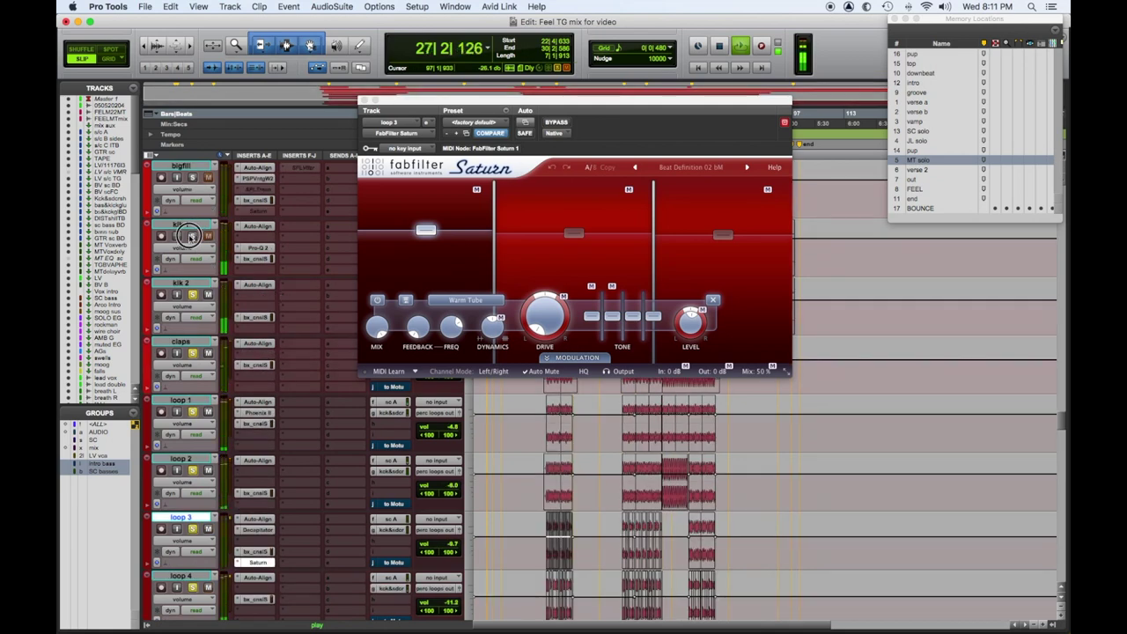
Step: Close the FabFilter Saturn window and add bigclap, cymbals and shaker to the soloed tracks during playback
{"action": "scroll", "coordinate": [294, 342], "scroll_direction": "down", "scroll_amount": 3}
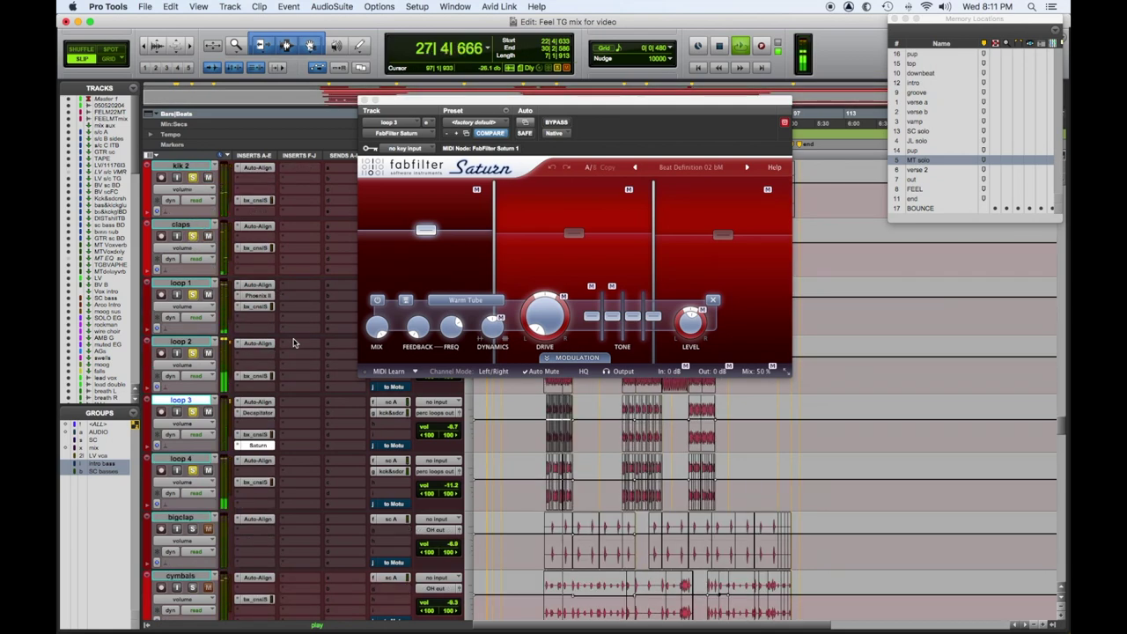
{"action": "scroll", "coordinate": [295, 344], "scroll_direction": "down", "scroll_amount": 2}
{"action": "scroll", "coordinate": [294, 343], "scroll_direction": "down", "scroll_amount": 3}
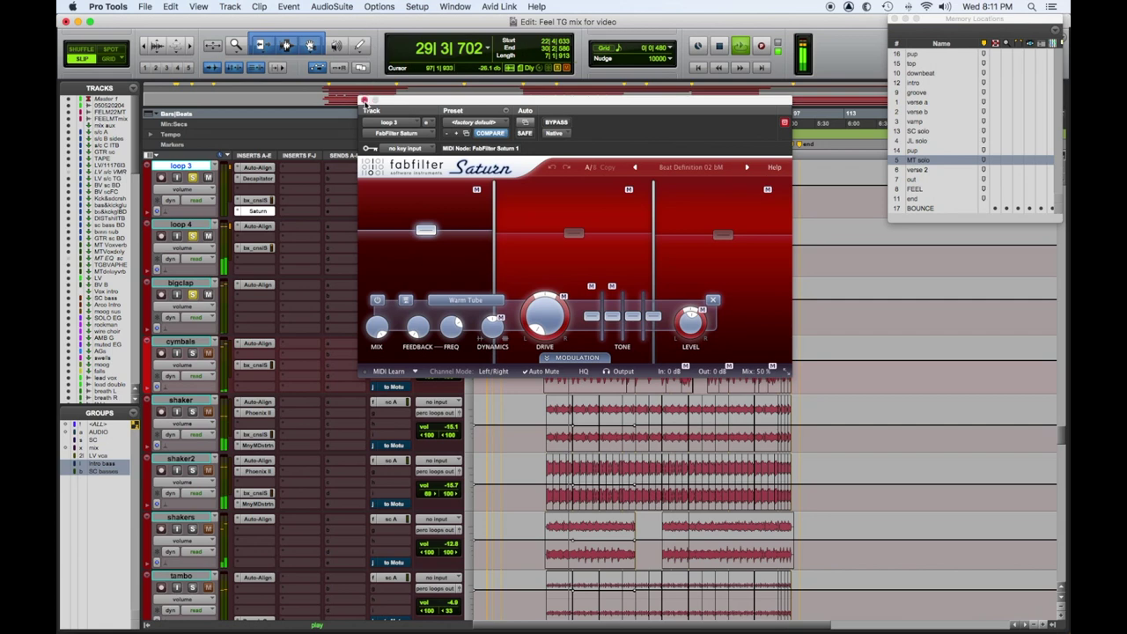
{"action": "left_click", "coordinate": [366, 102]}
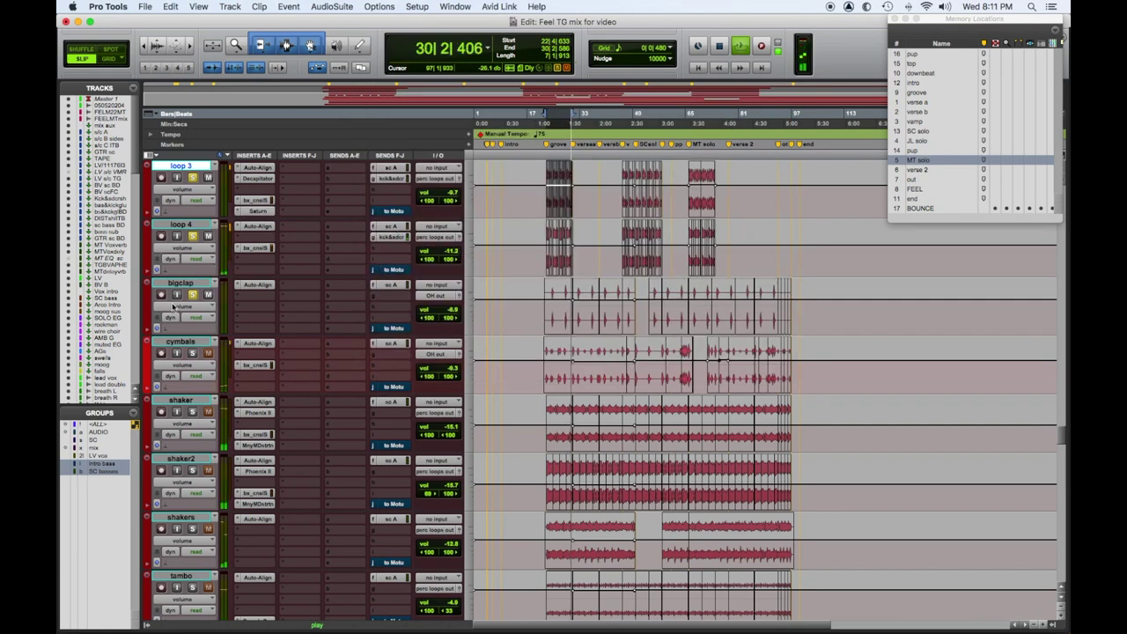
{"action": "left_click", "coordinate": [192, 353]}
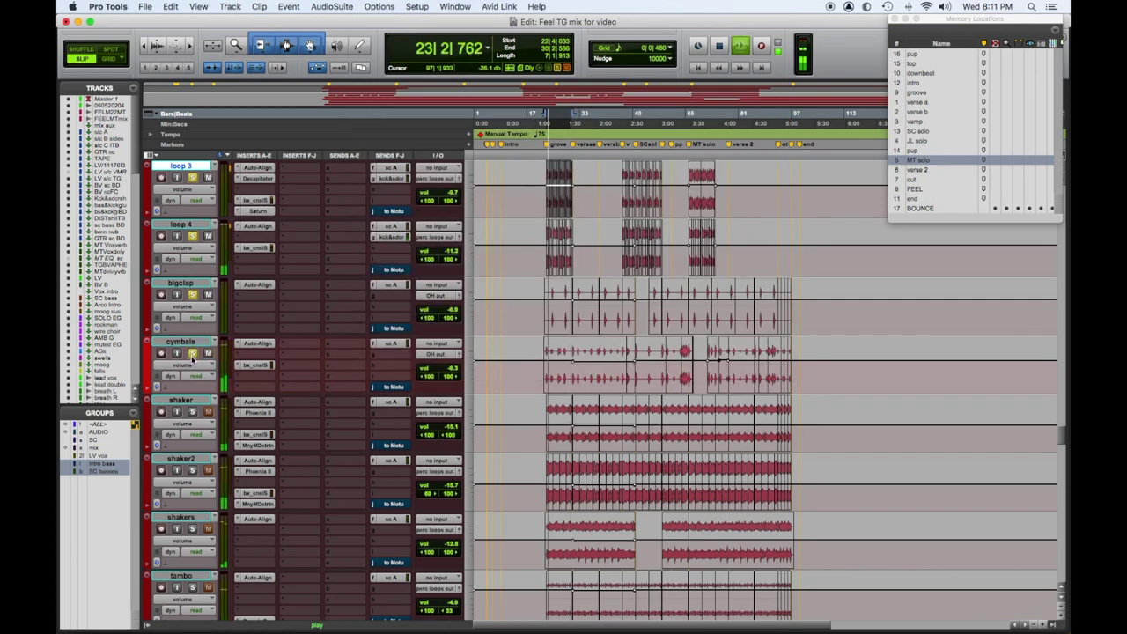
{"action": "left_click", "coordinate": [194, 411]}
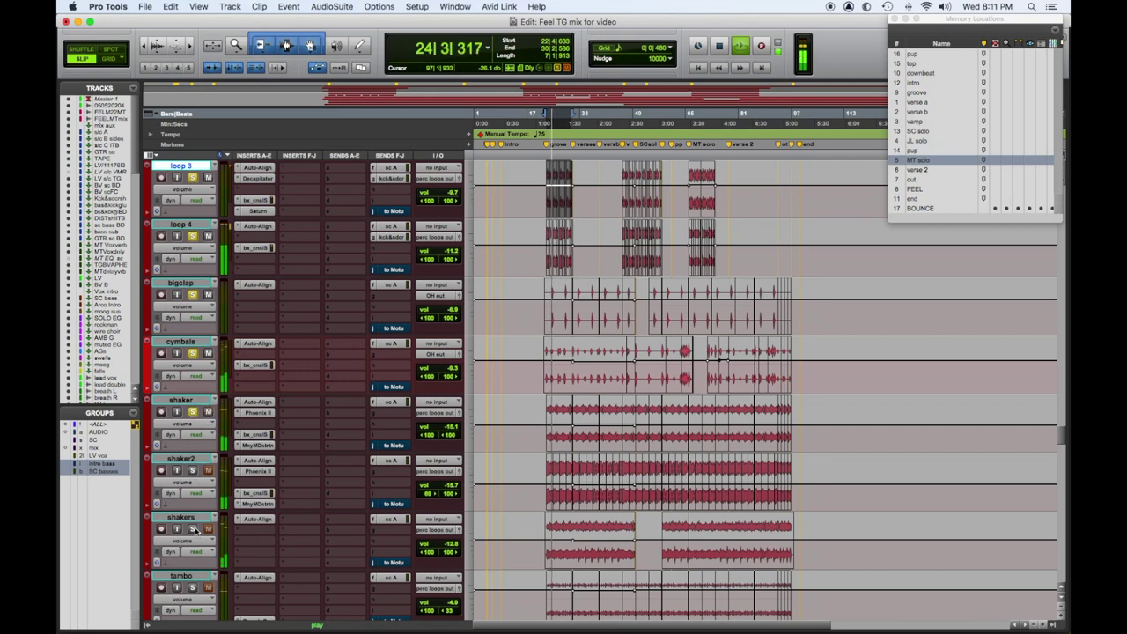
Step: Add shaker2, shakers, tambo, tambo2, conga2, conga and strloop to the soloed tracks during playback
{"action": "scroll", "coordinate": [229, 521], "scroll_direction": "down", "scroll_amount": 3}
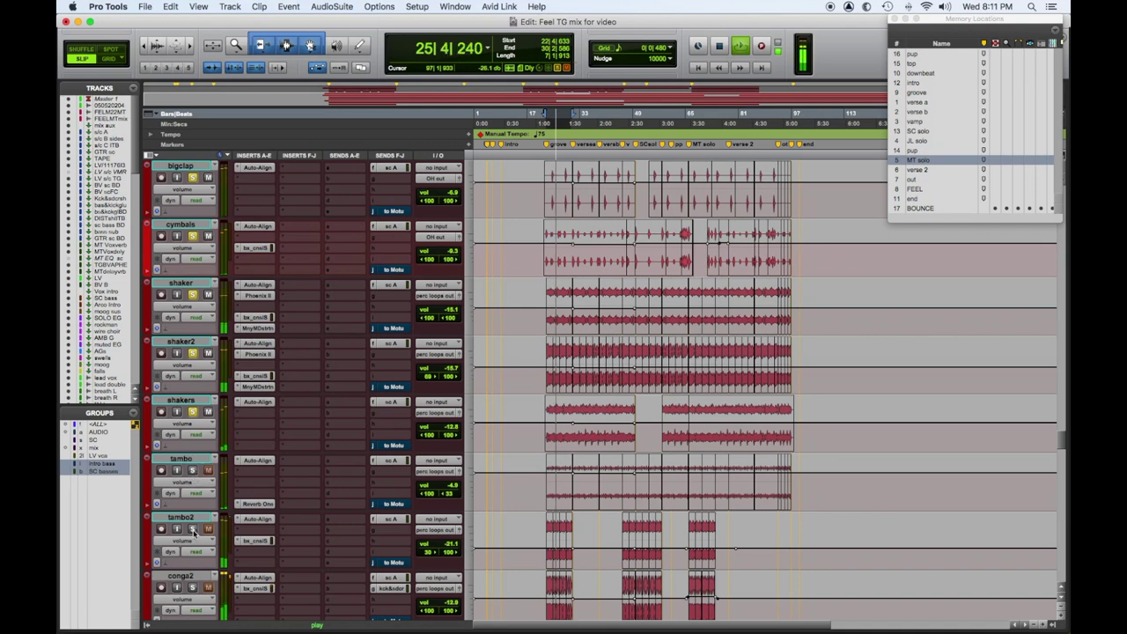
{"action": "scroll", "coordinate": [289, 528], "scroll_direction": "down", "scroll_amount": 3}
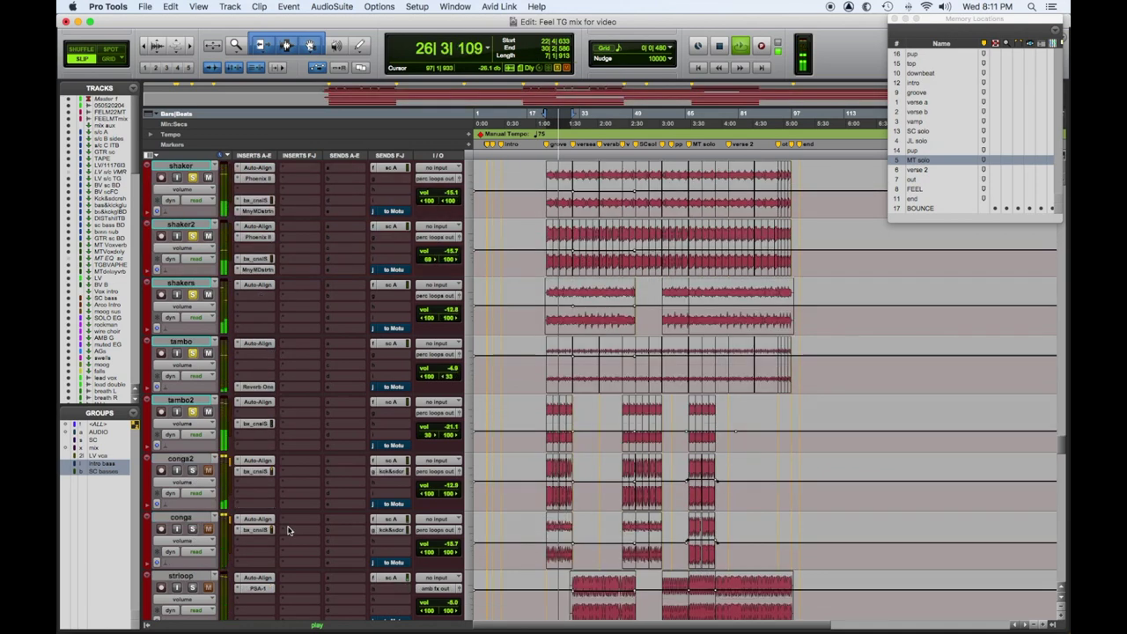
{"action": "left_click", "coordinate": [194, 471]}
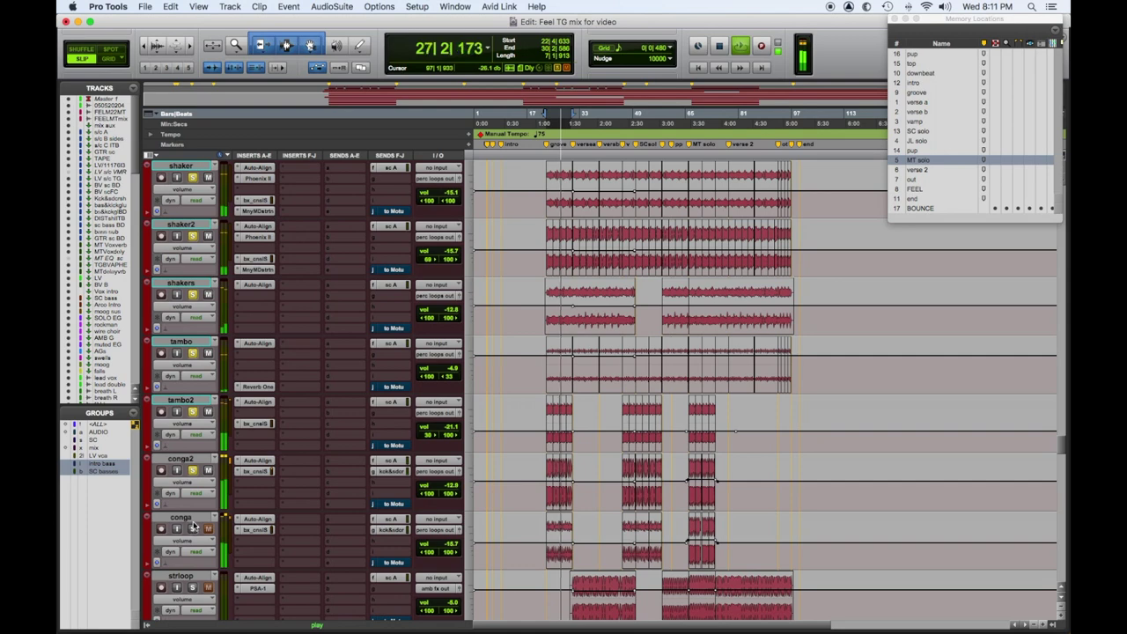
{"action": "scroll", "coordinate": [359, 506], "scroll_direction": "down", "scroll_amount": 3}
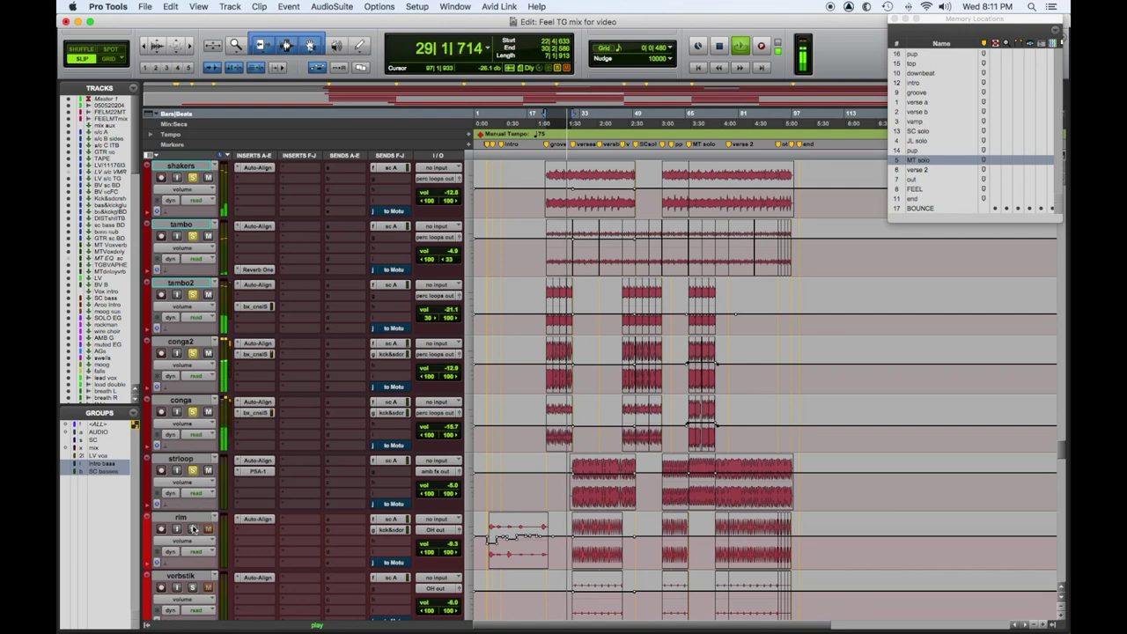
{"action": "scroll", "coordinate": [326, 517], "scroll_direction": "down", "scroll_amount": 6}
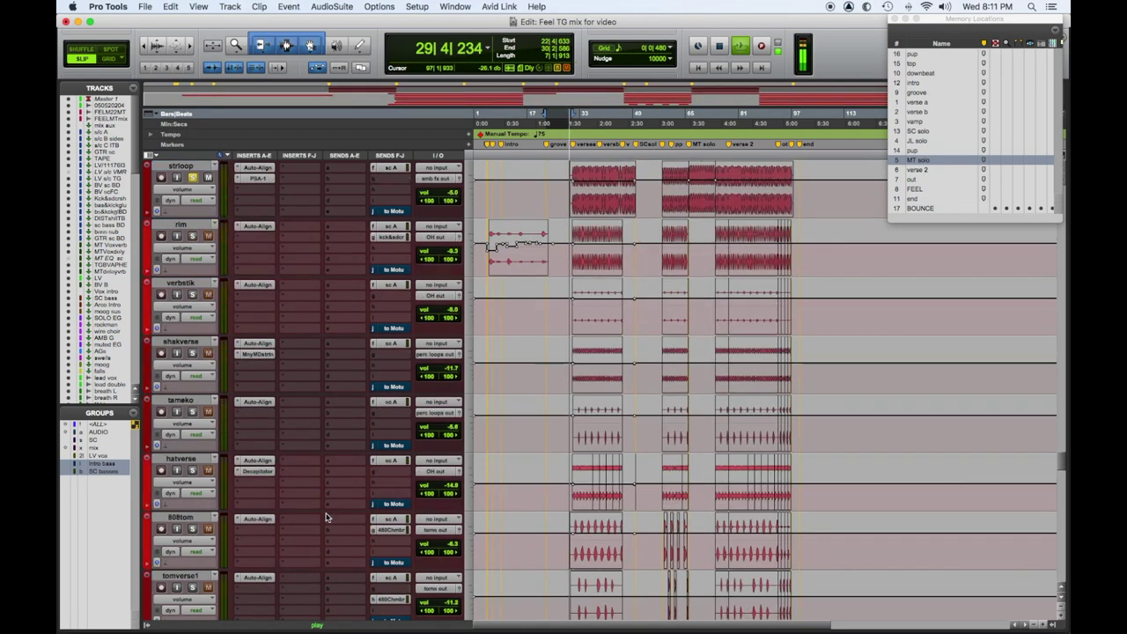
Step: Replay the soloed drum and percussion tracks from the groove section and look over the soloed tracks
{"action": "key", "text": "space"}
{"action": "key", "text": "space"}
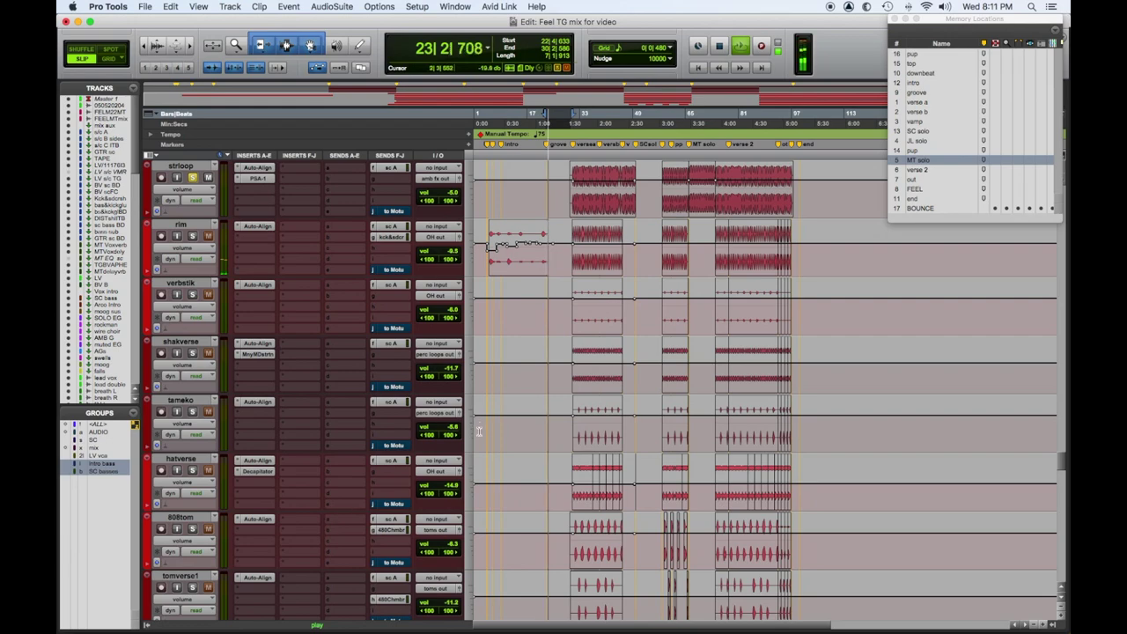
{"action": "scroll", "coordinate": [493, 415], "scroll_direction": "down", "scroll_amount": 10}
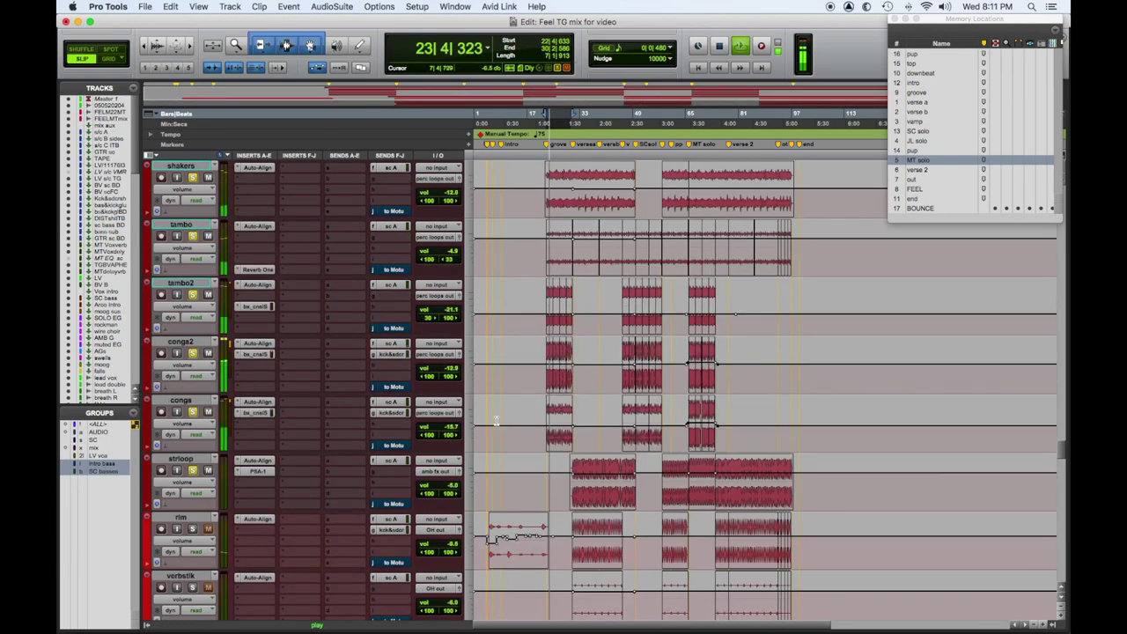
{"action": "scroll", "coordinate": [497, 422], "scroll_direction": "down", "scroll_amount": 8}
{"action": "key", "text": "space"}
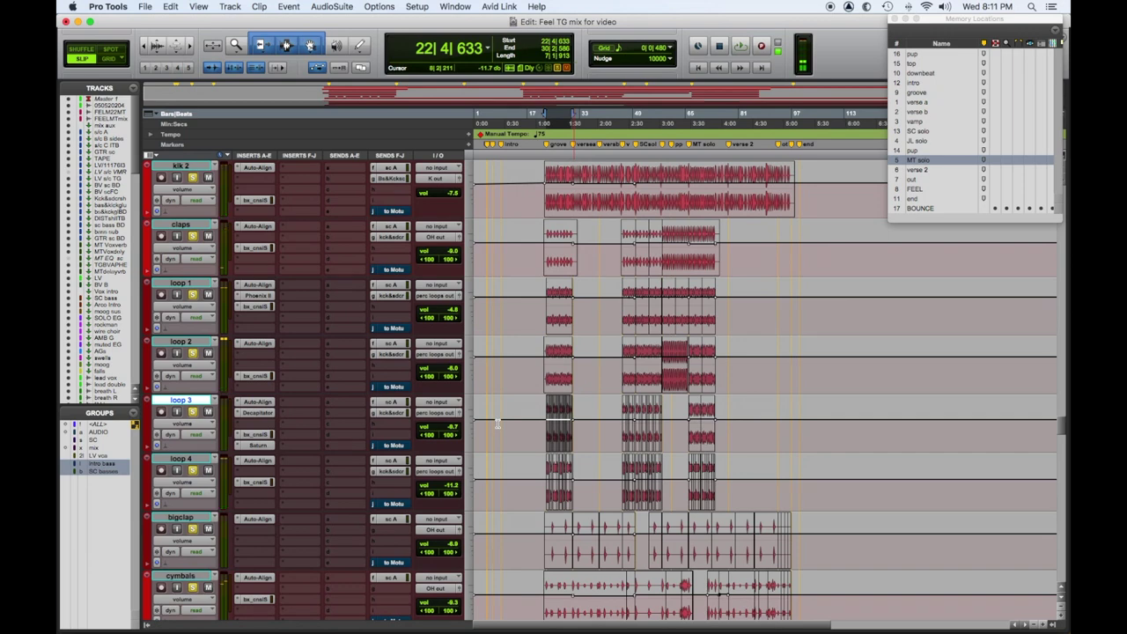
{"action": "scroll", "coordinate": [499, 423], "scroll_direction": "down", "scroll_amount": 4}
{"action": "scroll", "coordinate": [499, 423], "scroll_direction": "up", "scroll_amount": 3}
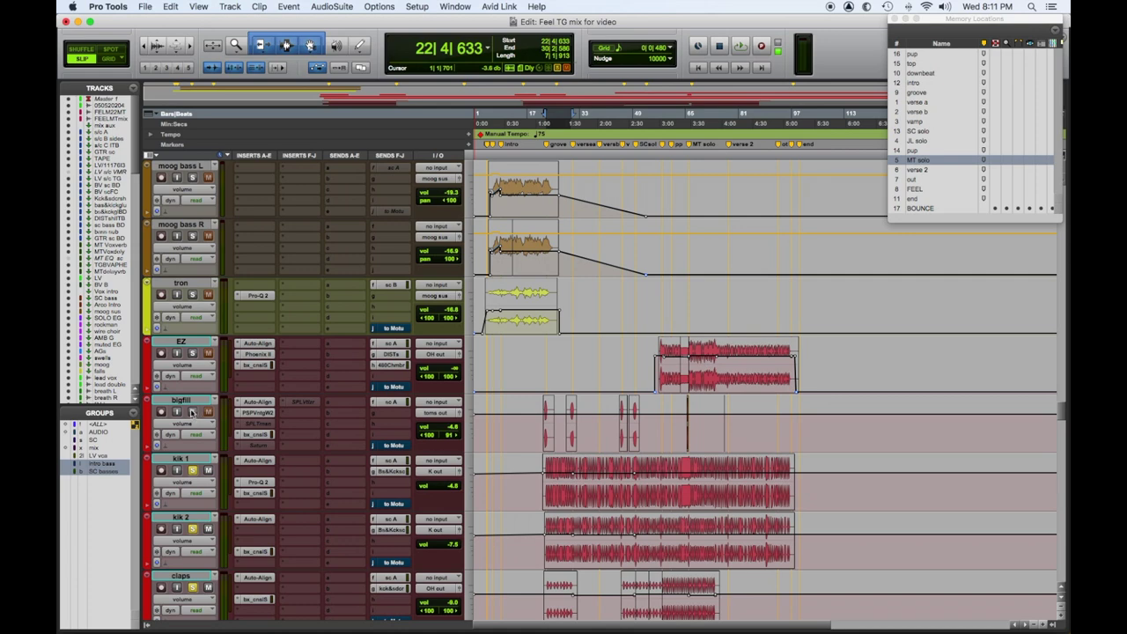
Step: Select all the parallel aux tracks from s/c A through GTR sc BD
{"action": "scroll", "coordinate": [520, 389], "scroll_direction": "up", "scroll_amount": 9}
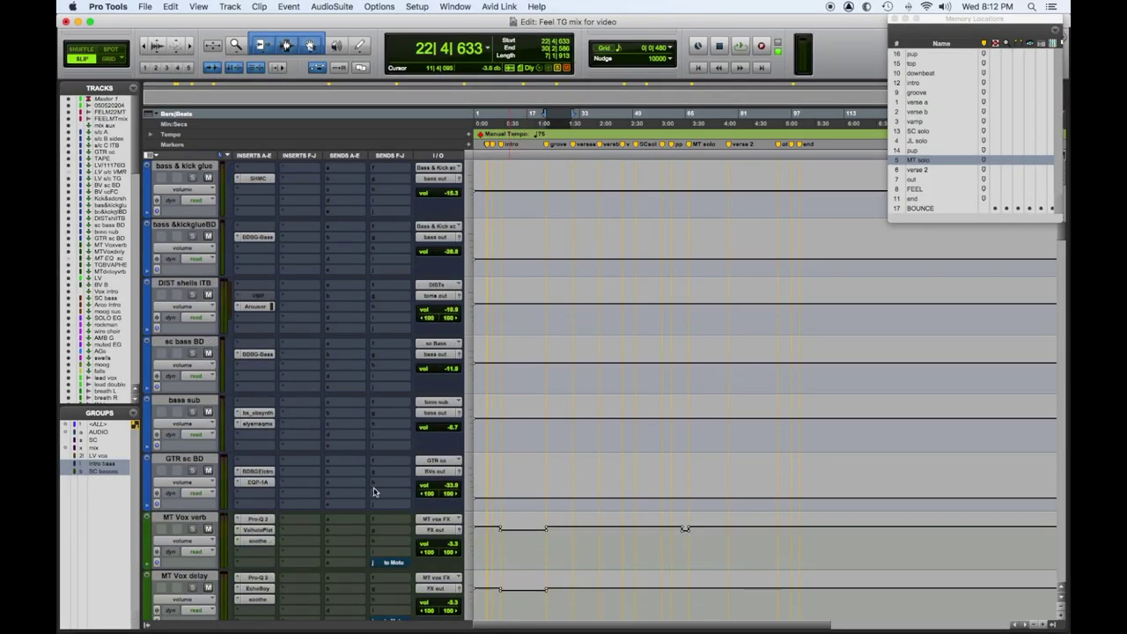
{"action": "scroll", "coordinate": [374, 491], "scroll_direction": "down", "scroll_amount": 3}
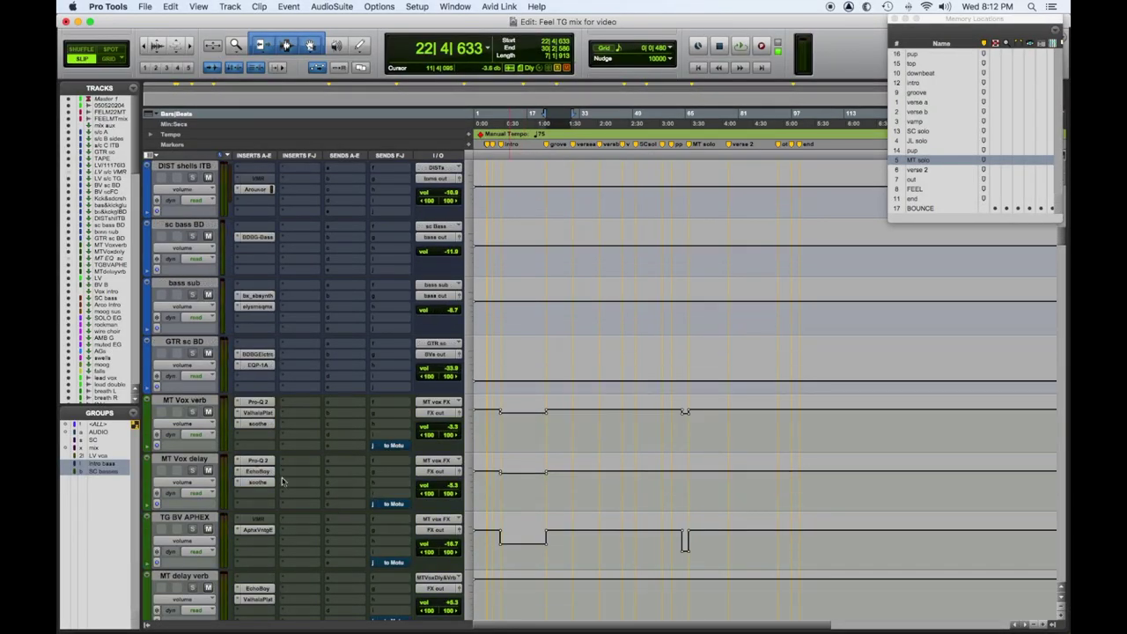
{"action": "left_click", "coordinate": [199, 342]}
{"action": "scroll", "coordinate": [348, 439], "scroll_direction": "up", "scroll_amount": 10}
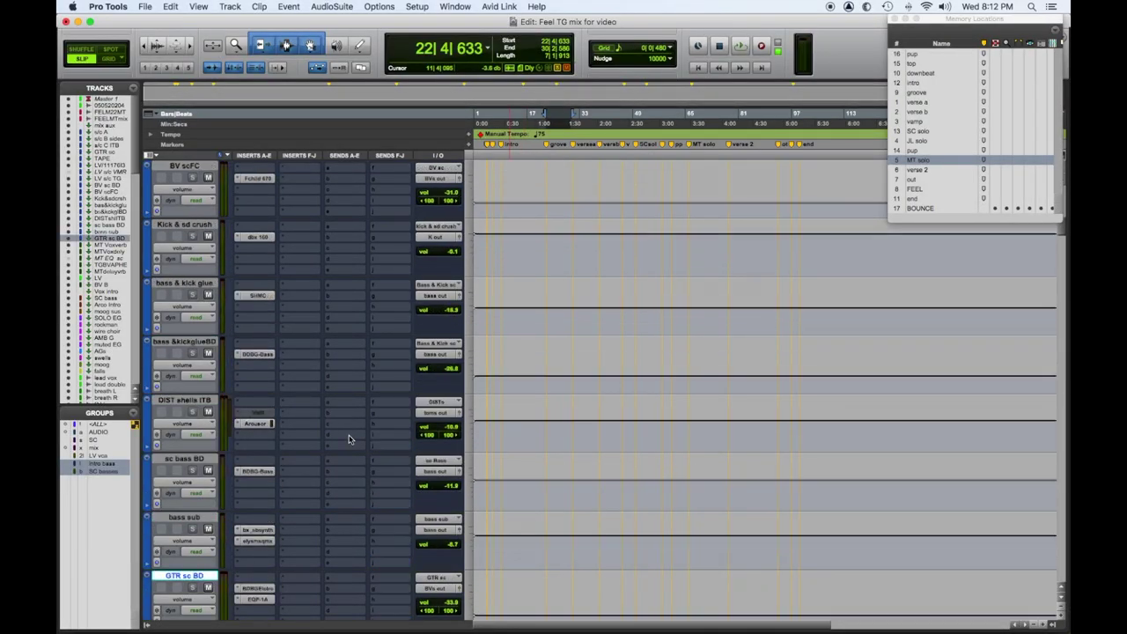
{"action": "scroll", "coordinate": [349, 438], "scroll_direction": "up", "scroll_amount": 4}
{"action": "left_click", "coordinate": [186, 314], "text": "shift"}
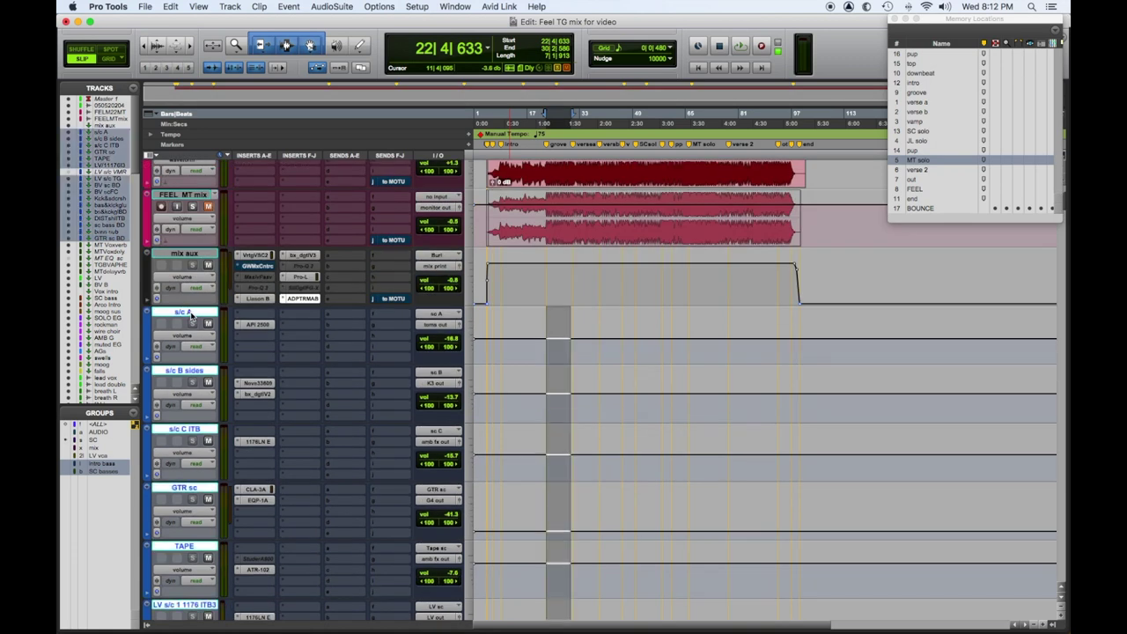
Step: Play the soloed drums and compare their sound with the selected parallel aux tracks muted and active
{"action": "key", "text": "space"}
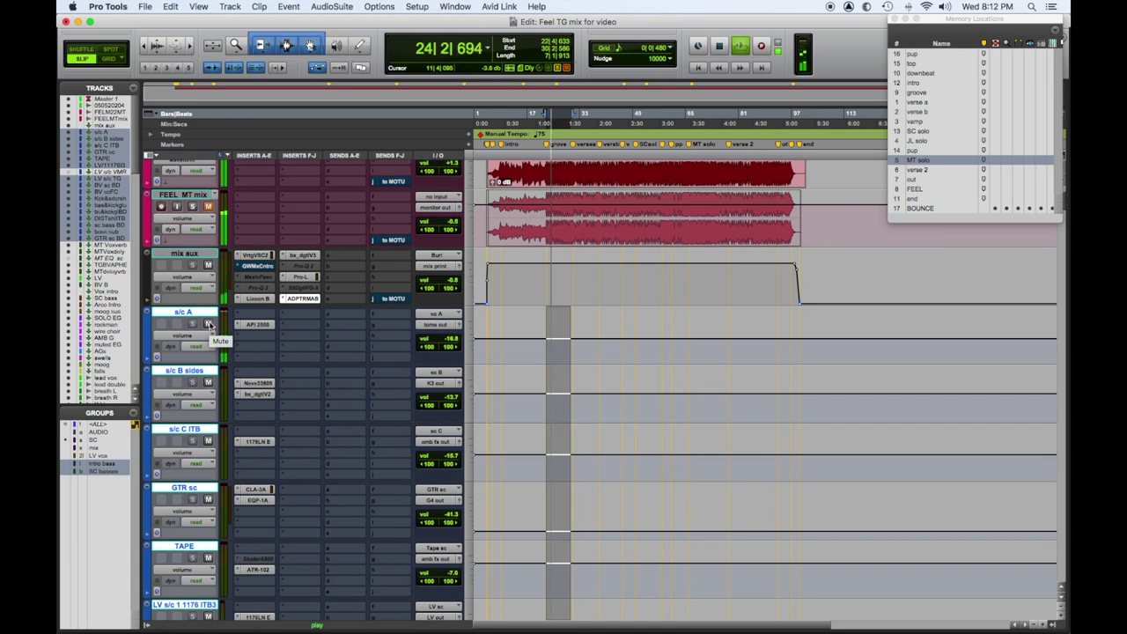
{"action": "left_click", "coordinate": [208, 324]}
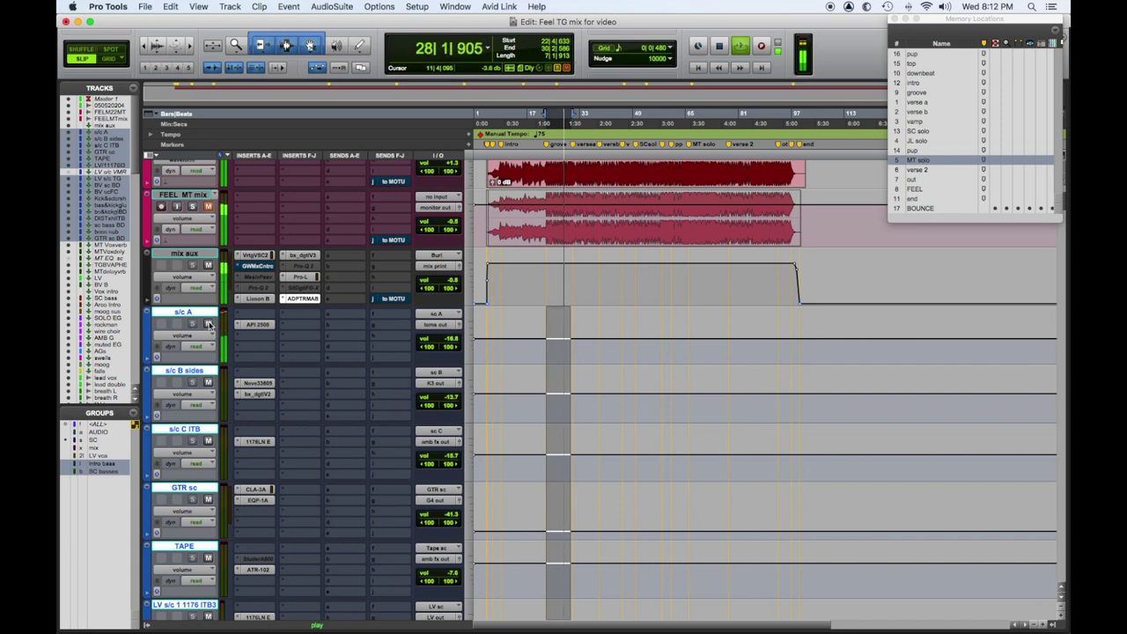
{"action": "key", "text": "space"}
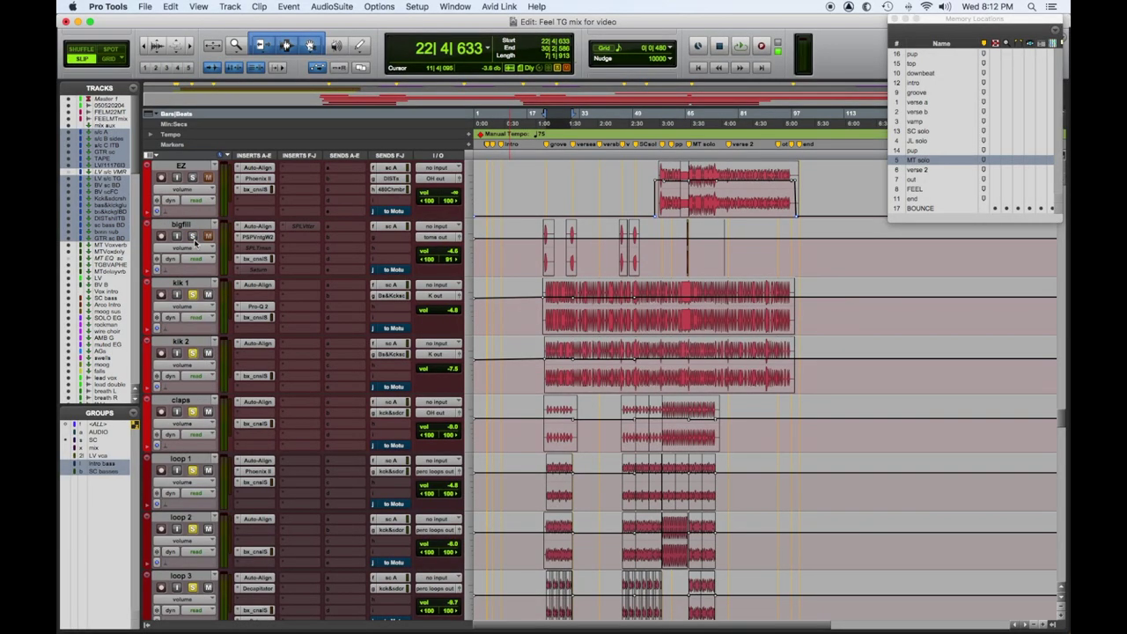
Step: Clear the track solos and play the full mix from the groove section while reviewing the drum and percussion tracks
{"action": "key", "text": "space"}
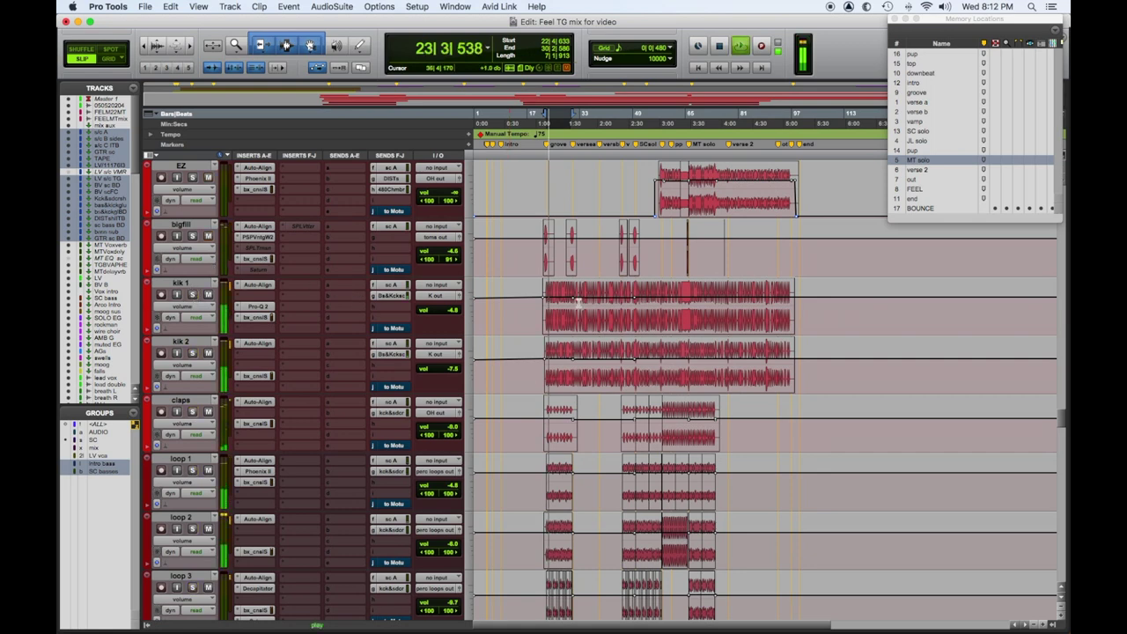
{"action": "scroll", "coordinate": [534, 348], "scroll_direction": "down", "scroll_amount": 3}
{"action": "scroll", "coordinate": [534, 347], "scroll_direction": "down", "scroll_amount": 3}
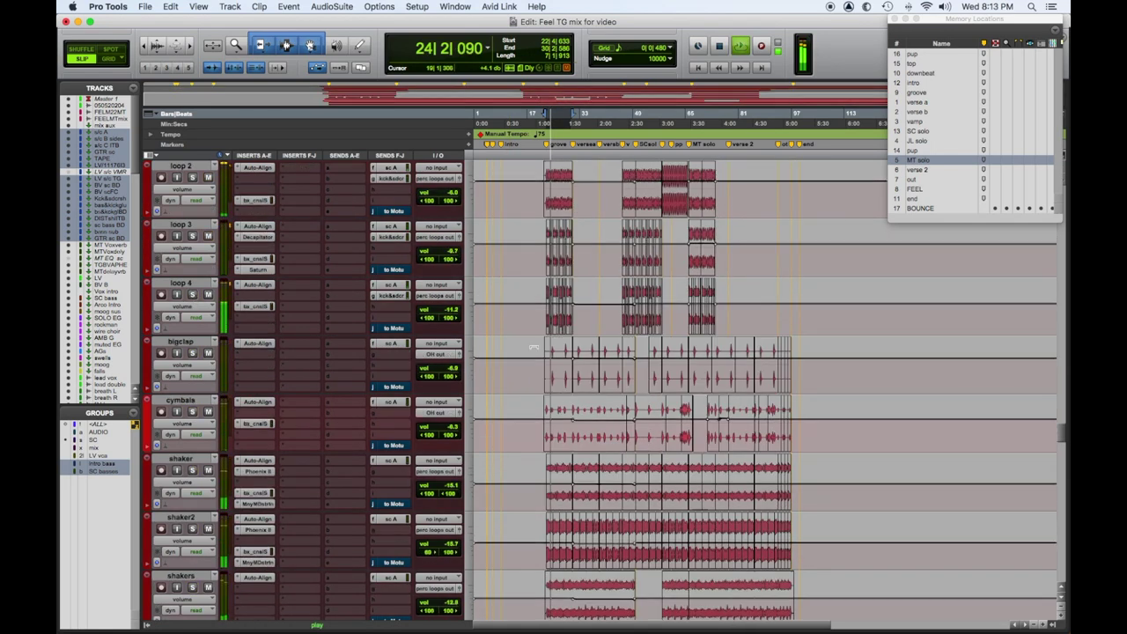
{"action": "scroll", "coordinate": [533, 347], "scroll_direction": "up", "scroll_amount": 10}
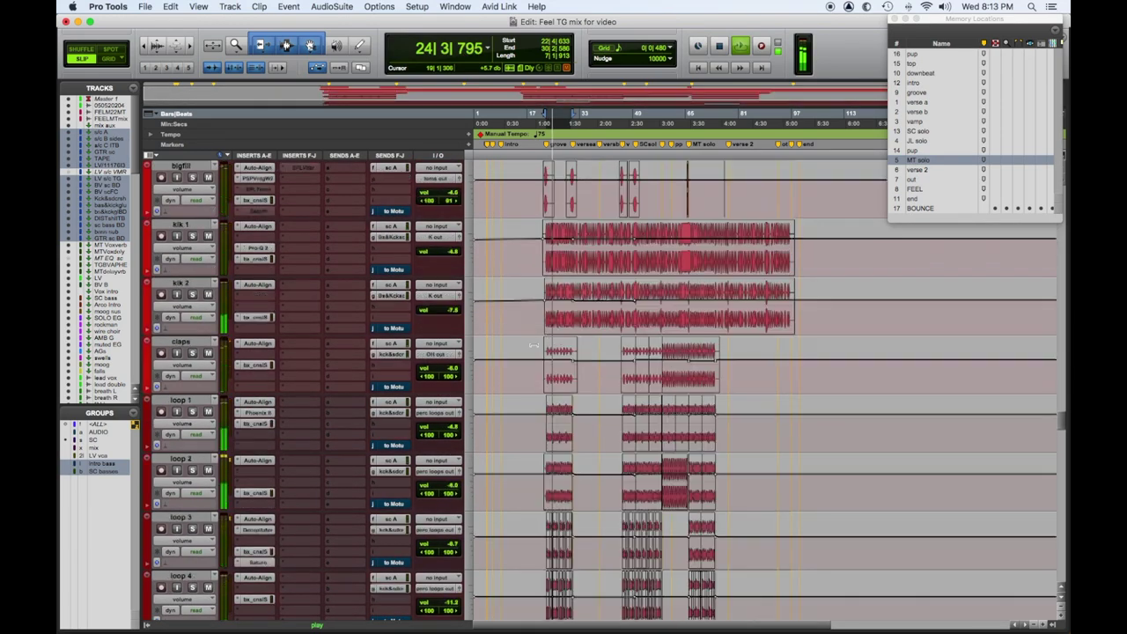
{"action": "scroll", "coordinate": [534, 346], "scroll_direction": "up", "scroll_amount": 2}
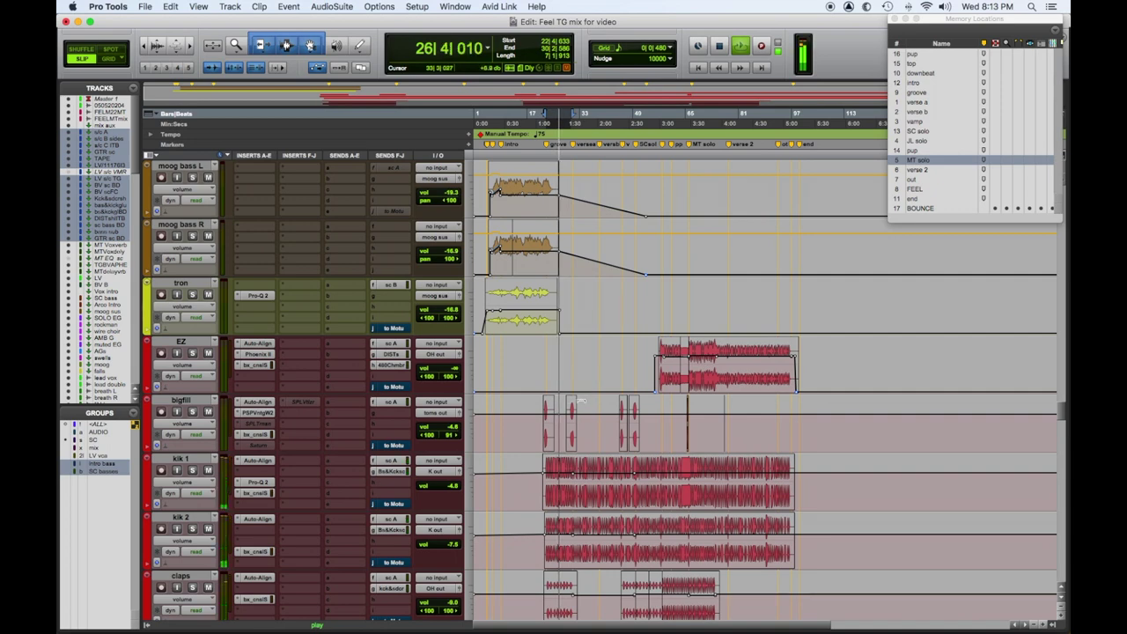
{"action": "scroll", "coordinate": [616, 380], "scroll_direction": "down", "scroll_amount": 3}
{"action": "scroll", "coordinate": [617, 380], "scroll_direction": "down", "scroll_amount": 3}
{"action": "key", "text": "space"}
{"action": "key", "text": "space"}
{"action": "left_click", "coordinate": [193, 471]}
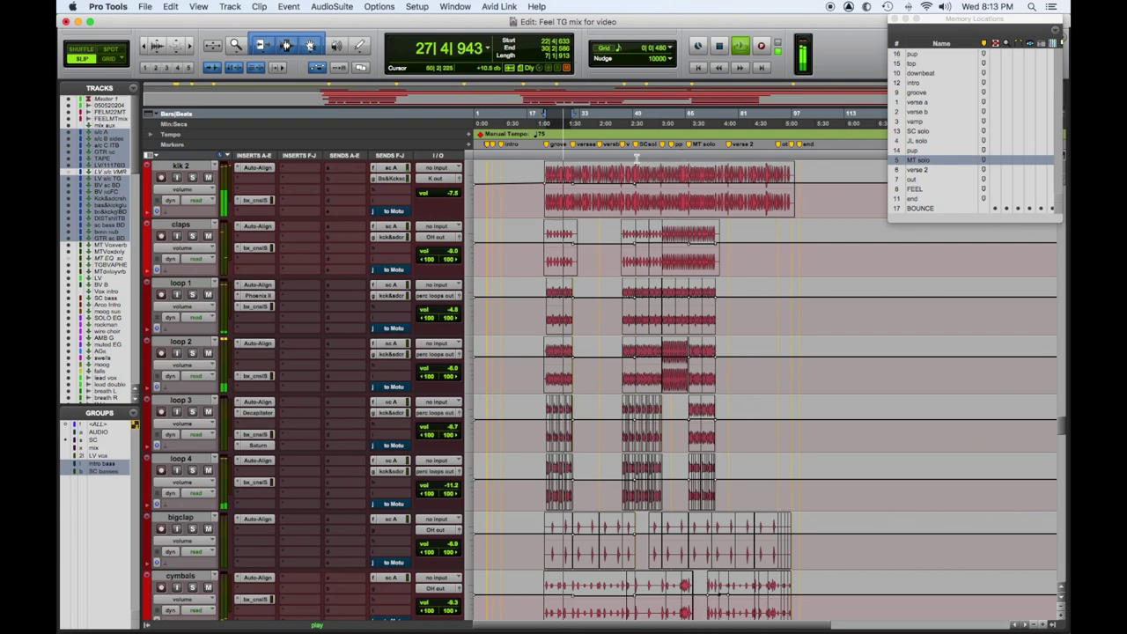
{"action": "key", "text": "space"}
Step: Play from bar 57 with EZ soloed and add bigfill, kik 1 and kik 2 to the soloed tracks
{"action": "scroll", "coordinate": [638, 221], "scroll_direction": "up", "scroll_amount": 4}
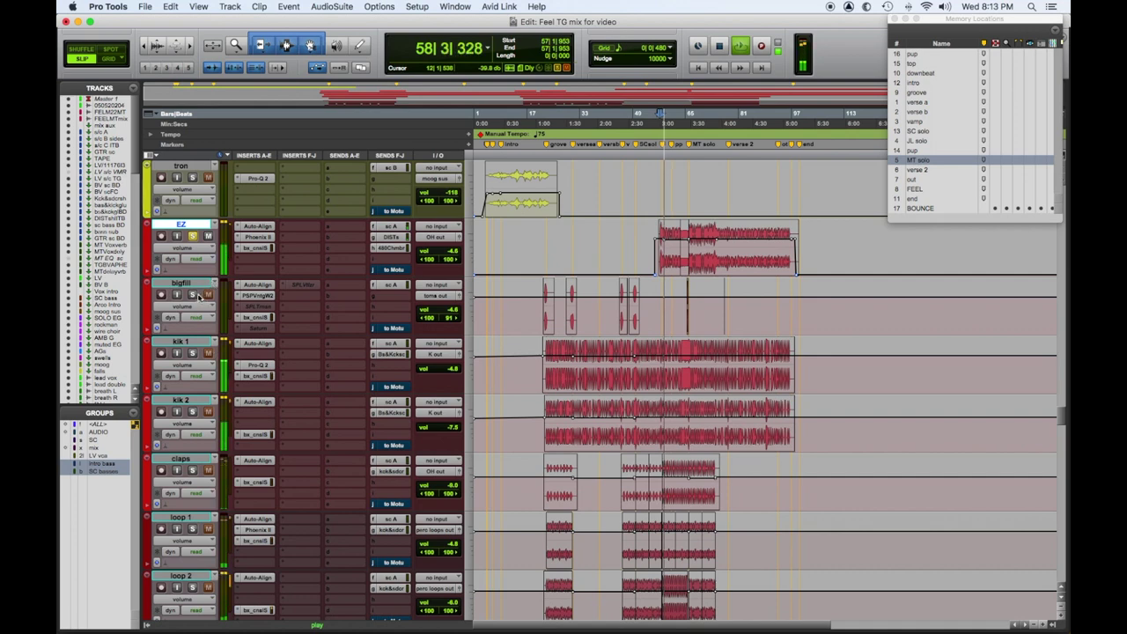
{"action": "left_click", "coordinate": [191, 295]}
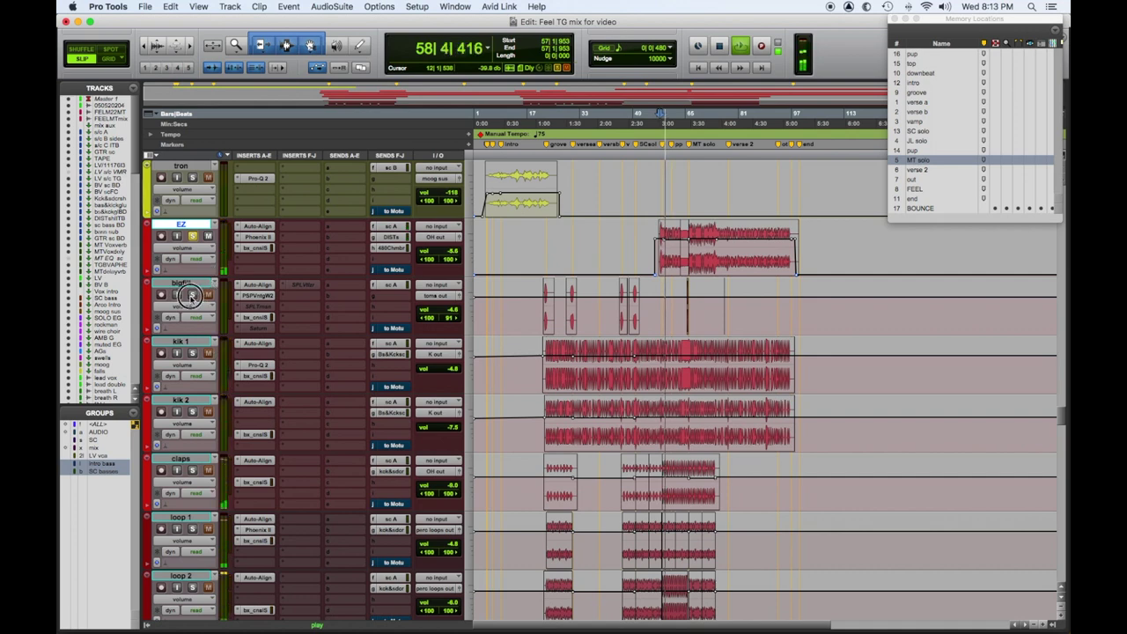
{"action": "left_click", "coordinate": [192, 353]}
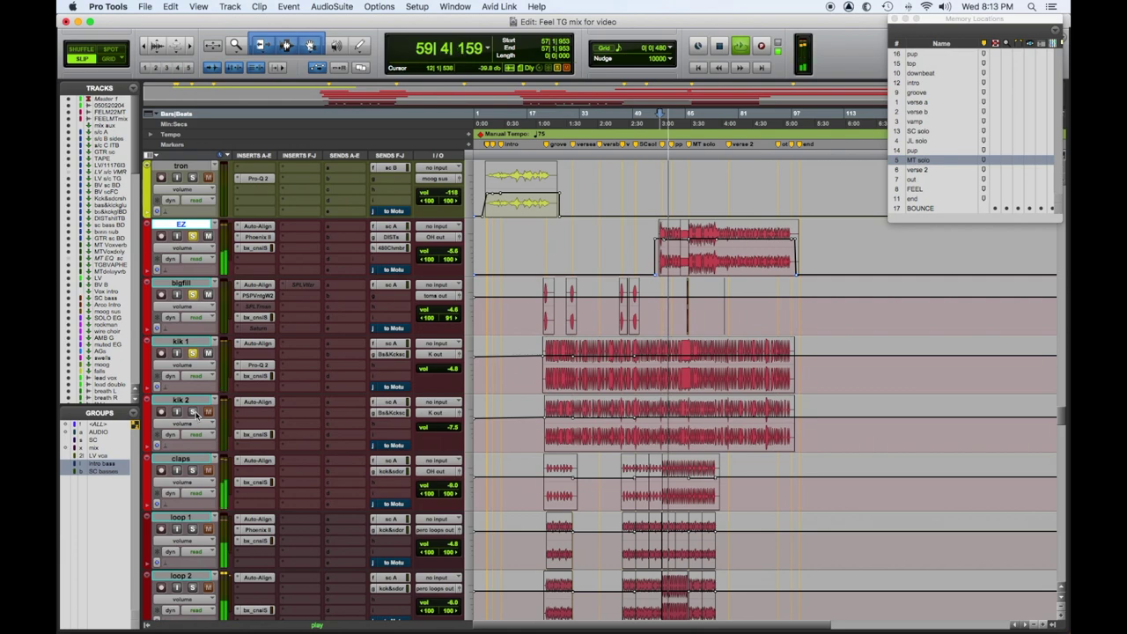
{"action": "scroll", "coordinate": [330, 339], "scroll_direction": "down", "scroll_amount": 3}
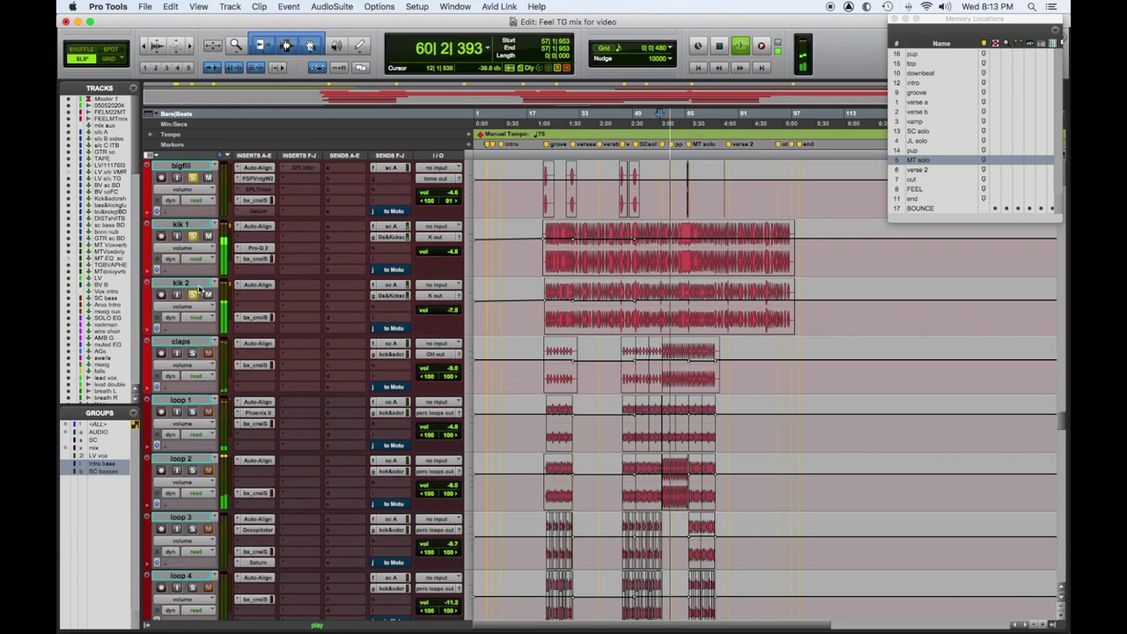
Step: Select claps and loop 1 through loop 4 together and add them to the soloed tracks
{"action": "scroll", "coordinate": [330, 367], "scroll_direction": "down", "scroll_amount": 4}
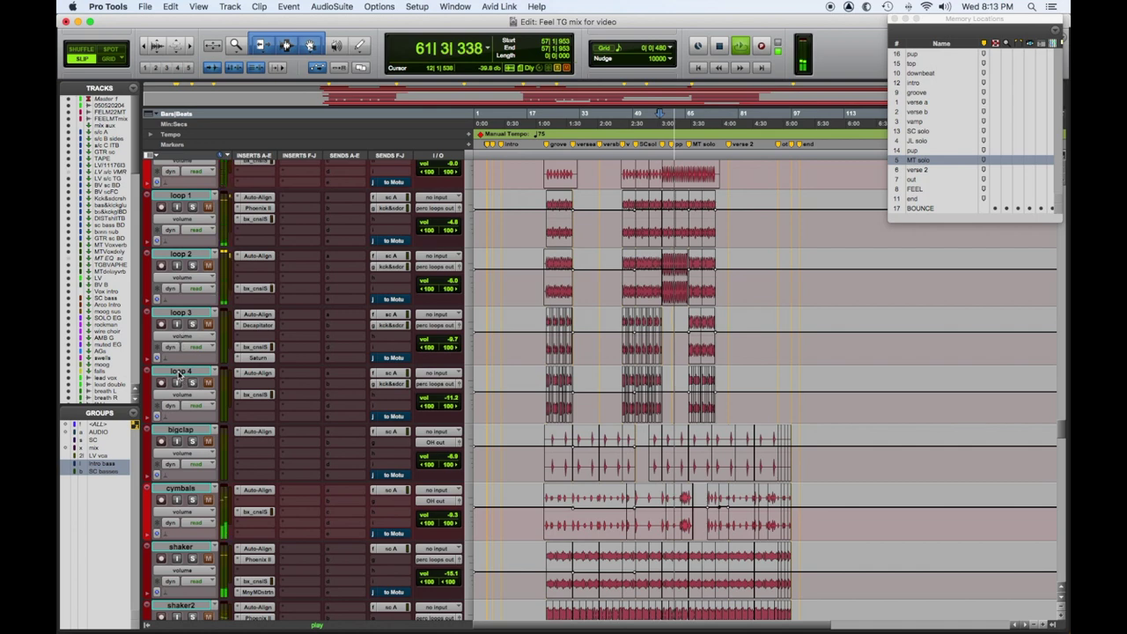
{"action": "left_click", "coordinate": [178, 370]}
{"action": "left_click", "coordinate": [192, 384]}
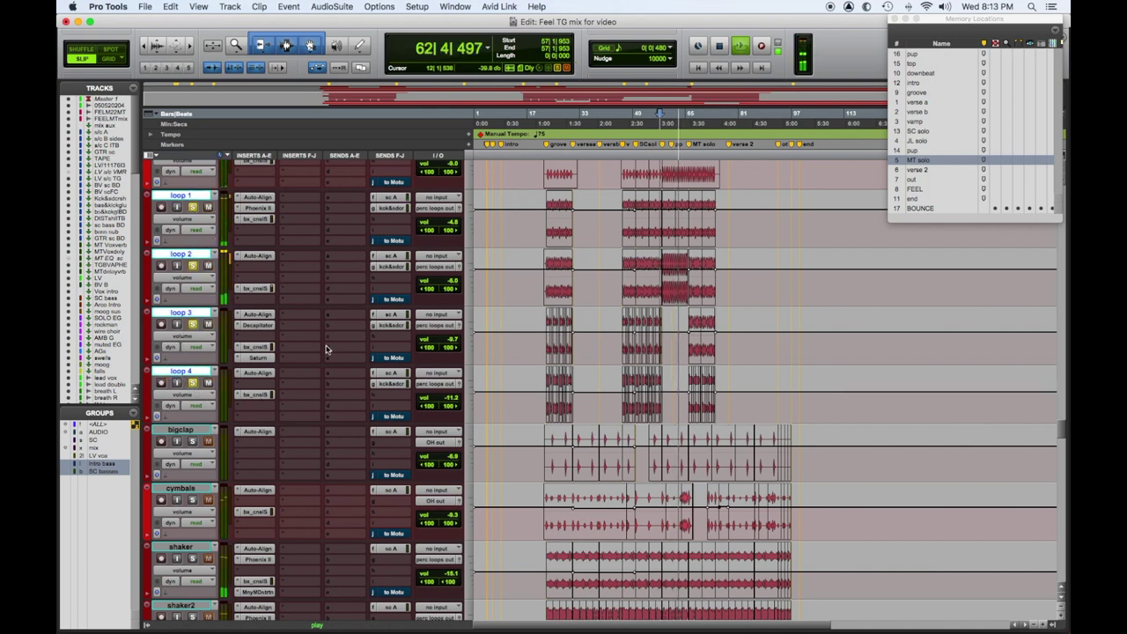
Step: Take EZ out of the solo, clear the remaining track solos and listen to the full mix
{"action": "scroll", "coordinate": [323, 353], "scroll_direction": "up", "scroll_amount": 4}
{"action": "scroll", "coordinate": [223, 284], "scroll_direction": "up", "scroll_amount": 2}
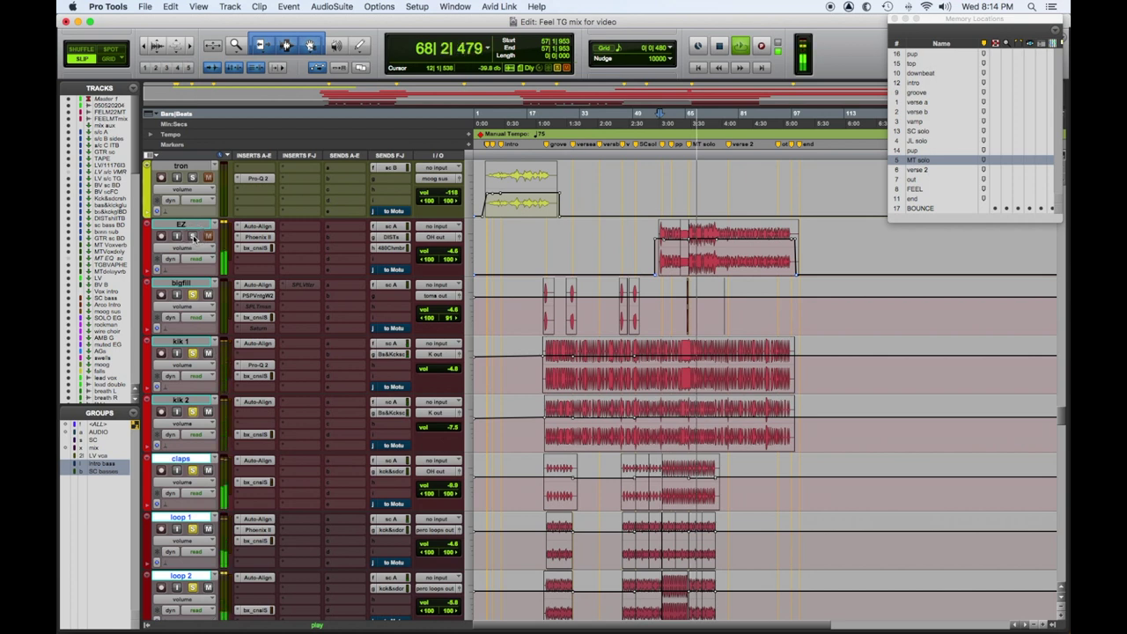
{"action": "left_click", "coordinate": [192, 236]}
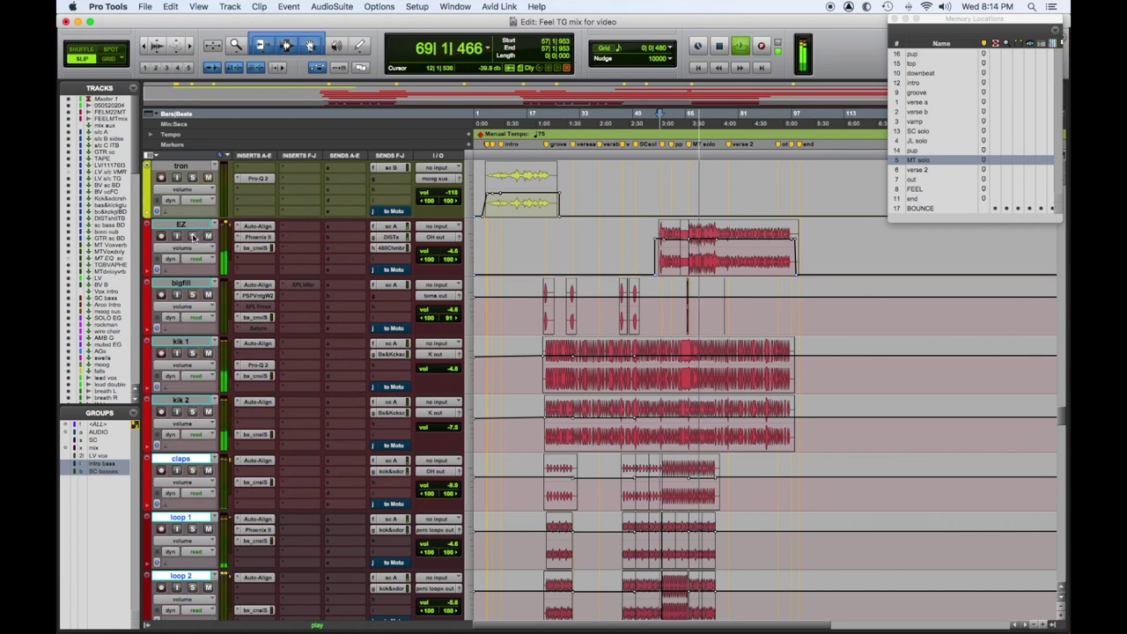
{"action": "key", "text": "space"}
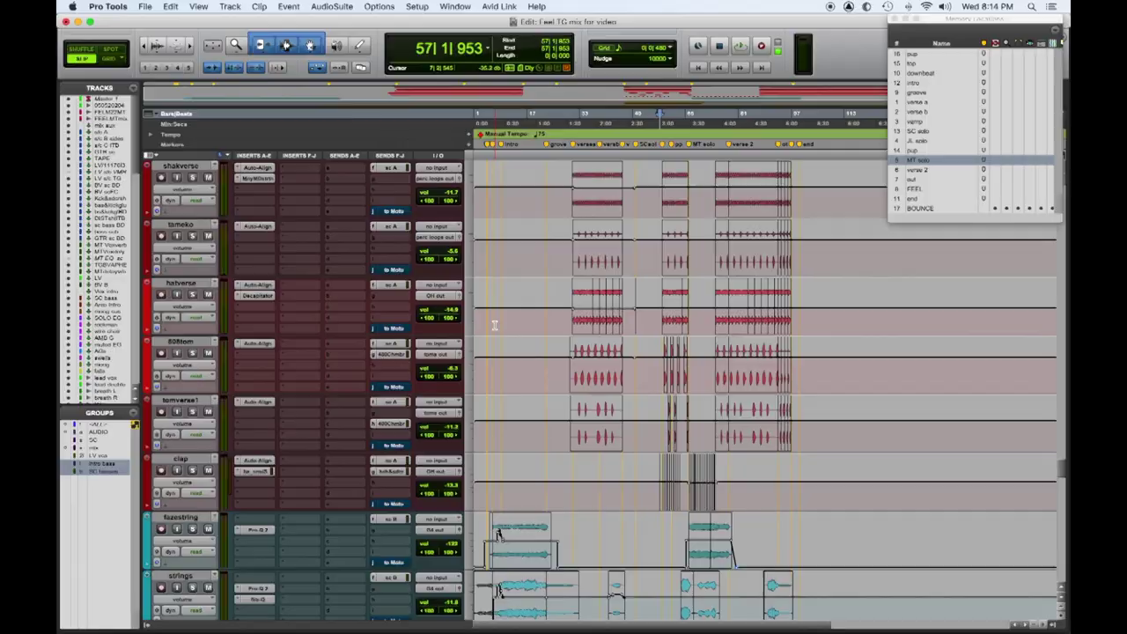
Step: Replay the full mix from bar 57 and compare its sound with EZ muted and unmuted
{"action": "scroll", "coordinate": [494, 325], "scroll_direction": "up", "scroll_amount": 6}
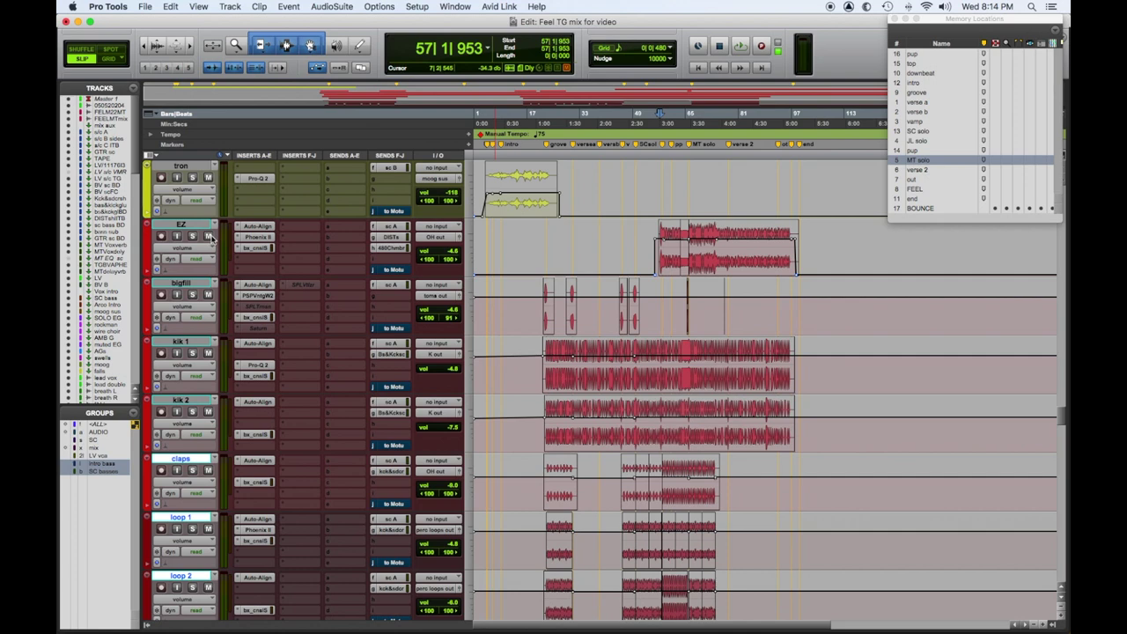
{"action": "key", "text": "space"}
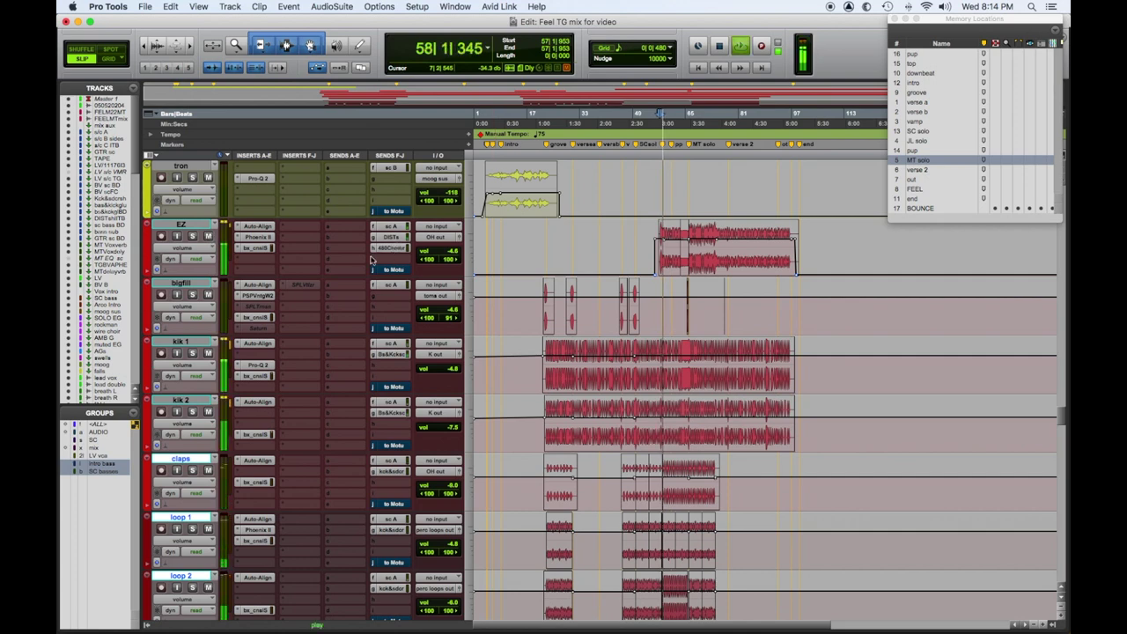
{"action": "left_click", "coordinate": [206, 236]}
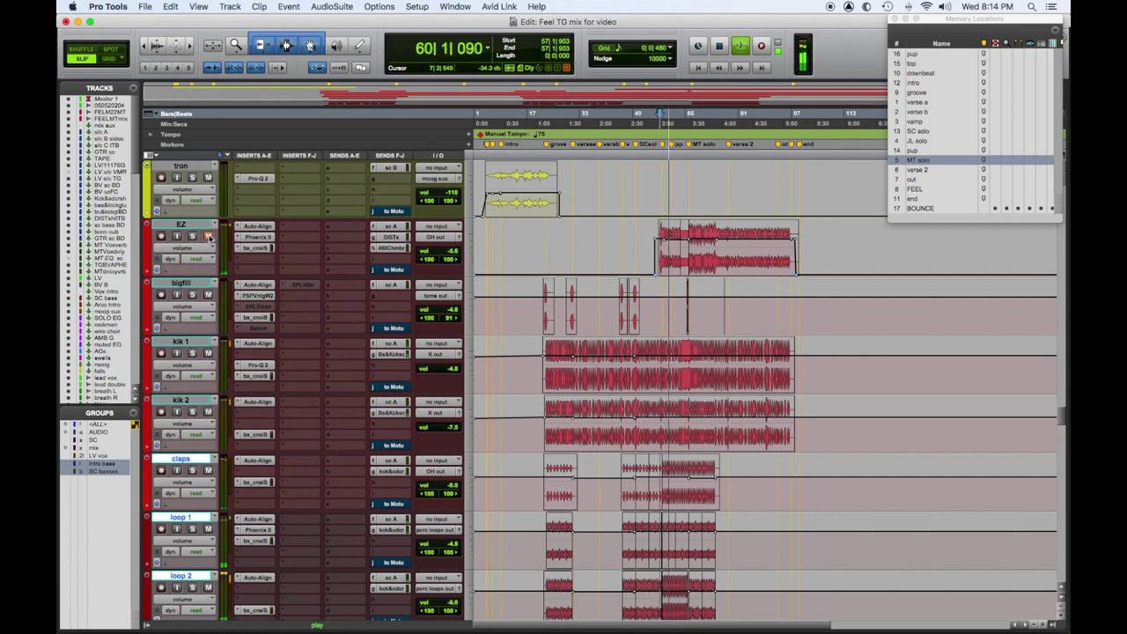
{"action": "left_click", "coordinate": [206, 236]}
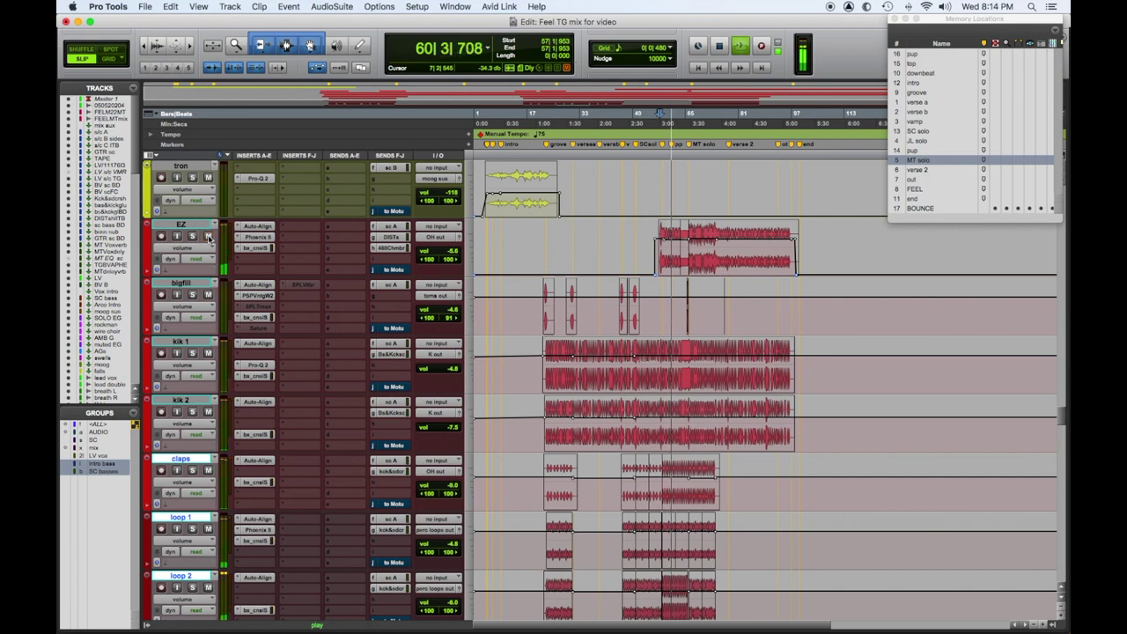
{"action": "key", "text": "space"}
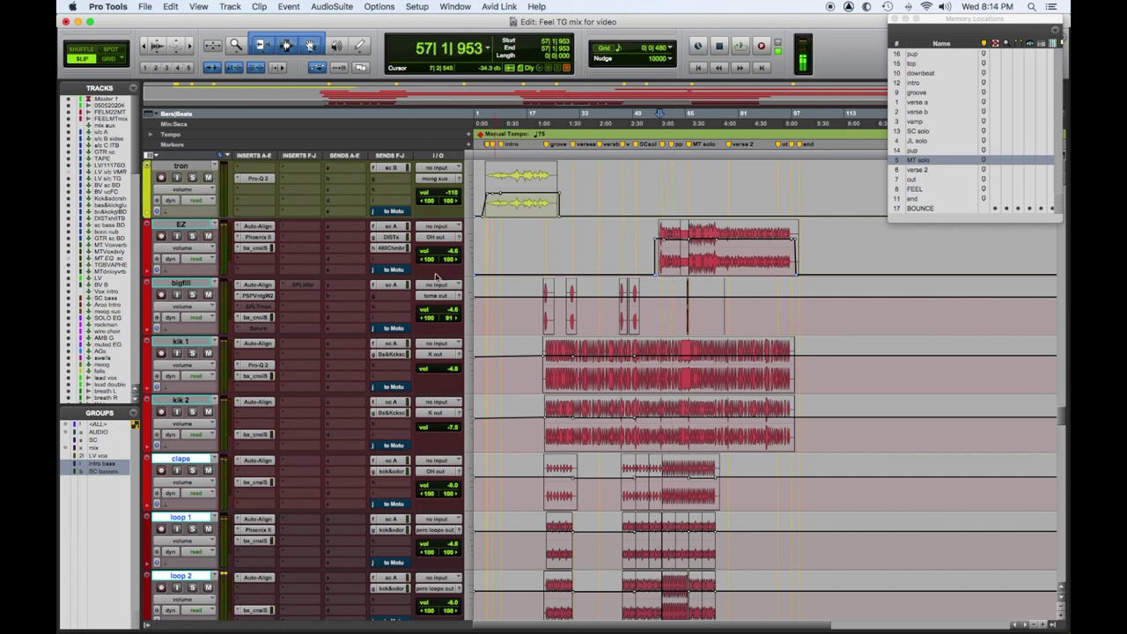